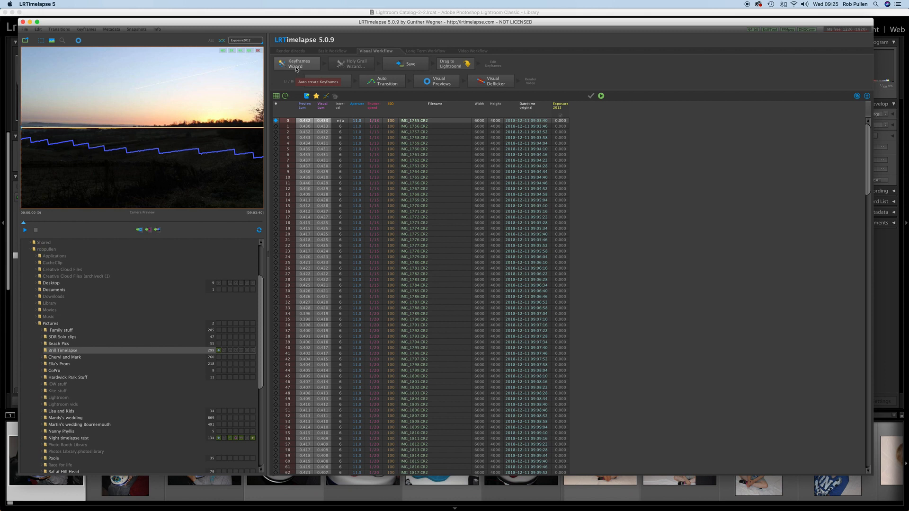
Create three keyframes for the Brill Timelapse sequence with the Keyframes Wizard.
click(296, 69)
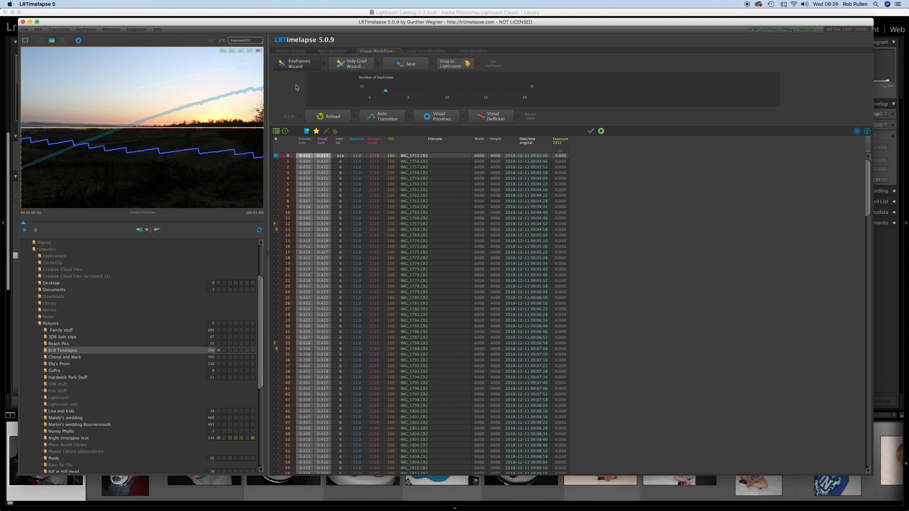
drag(386, 94, 393, 93)
Equalize the sequence's brightness steps with the Holy Grail Wizard, adjusting the rotation of the compensation curve, and save the sequence.
click(358, 66)
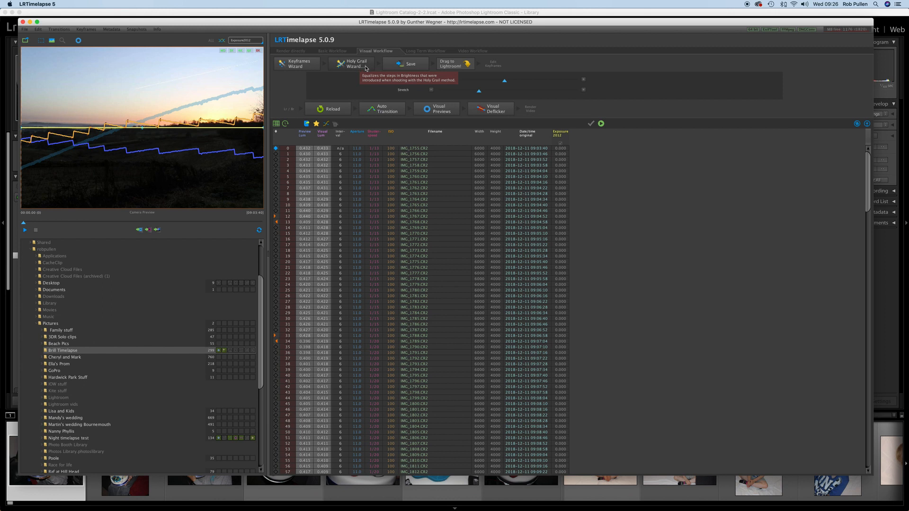
drag(505, 84, 505, 84)
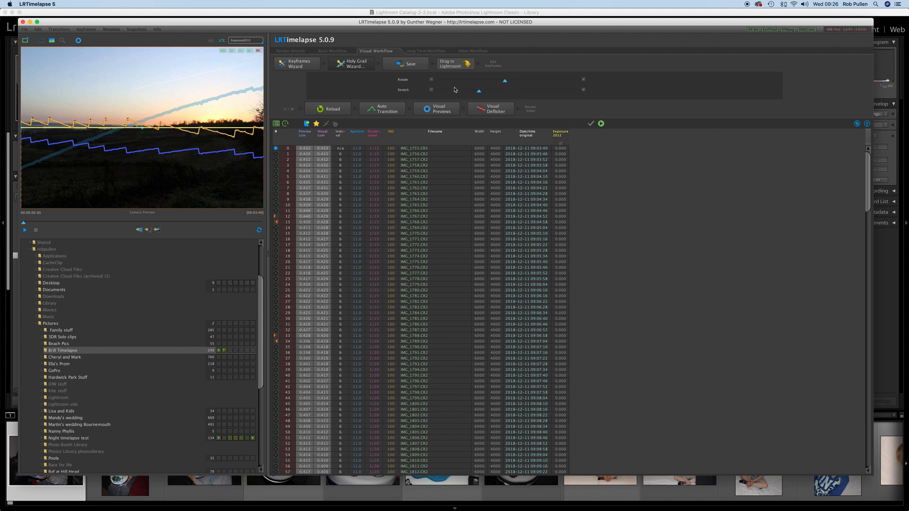
click(411, 66)
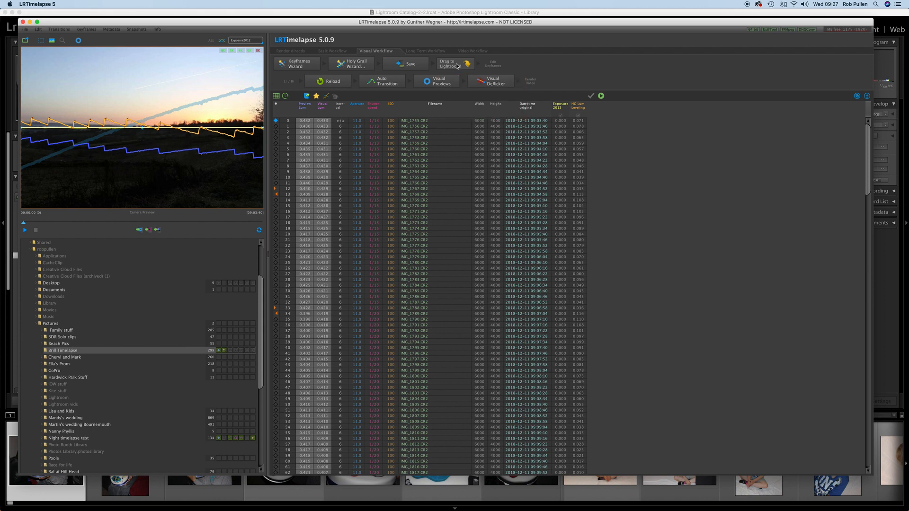
Transfer the Brill Timelapse sequence to Lightroom and import all its photos with the Add option.
drag(457, 66, 438, 488)
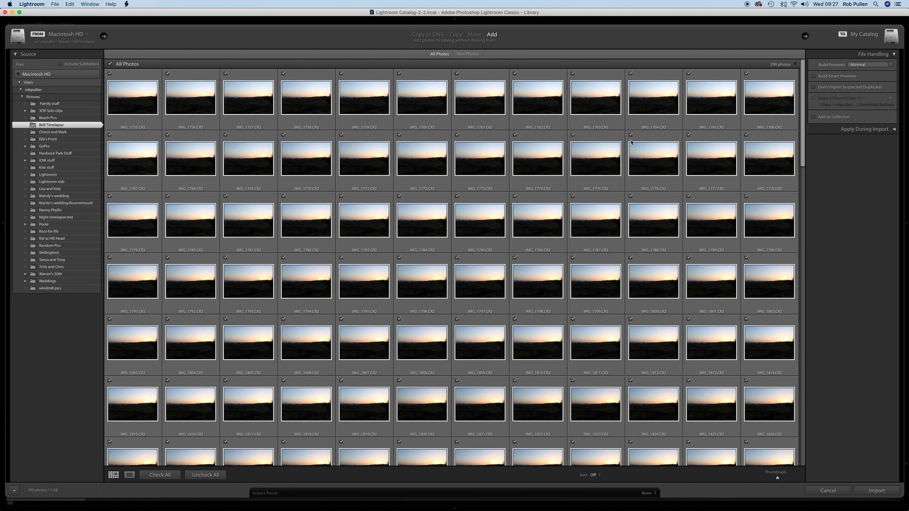
click(883, 493)
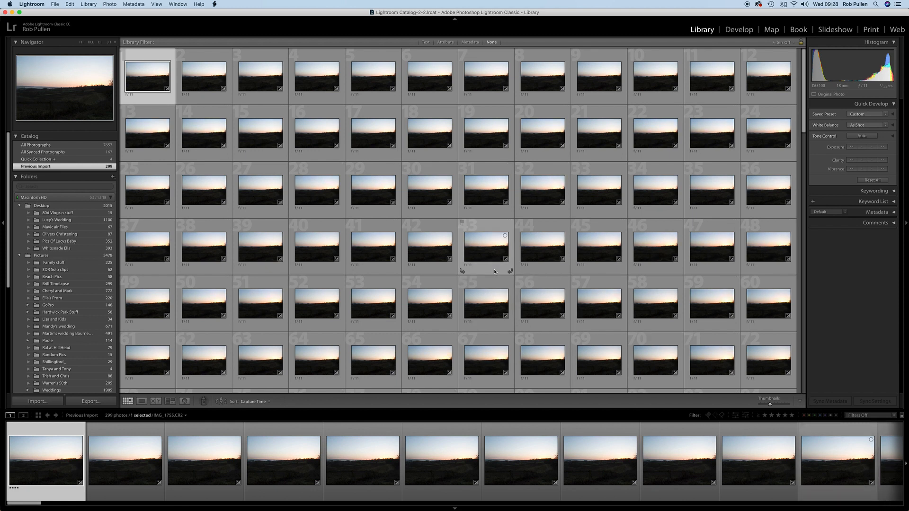
Read the metadata from files for all imported photos, overwriting the catalog metadata.
key(super+a)
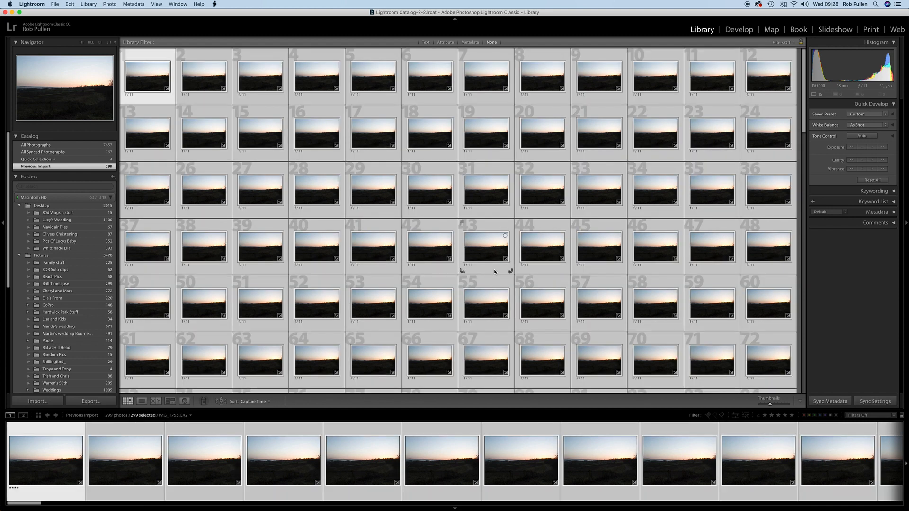
click(139, 4)
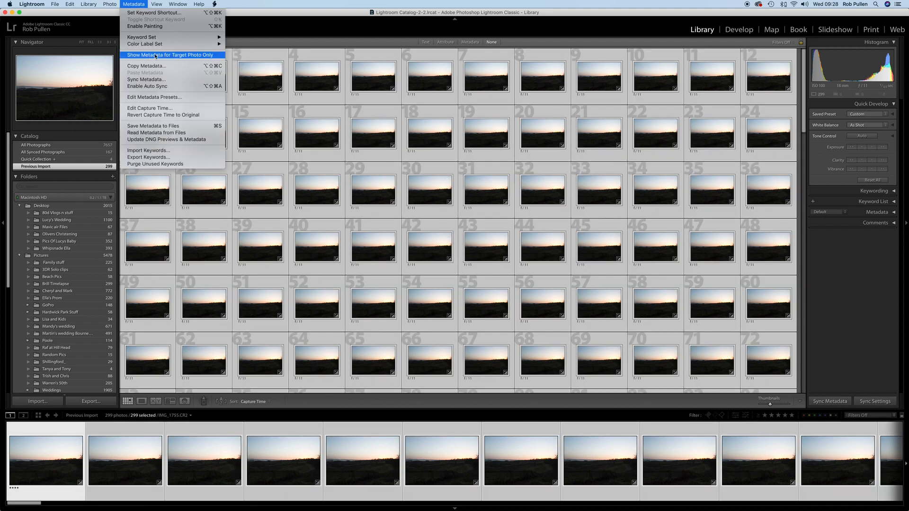
click(170, 132)
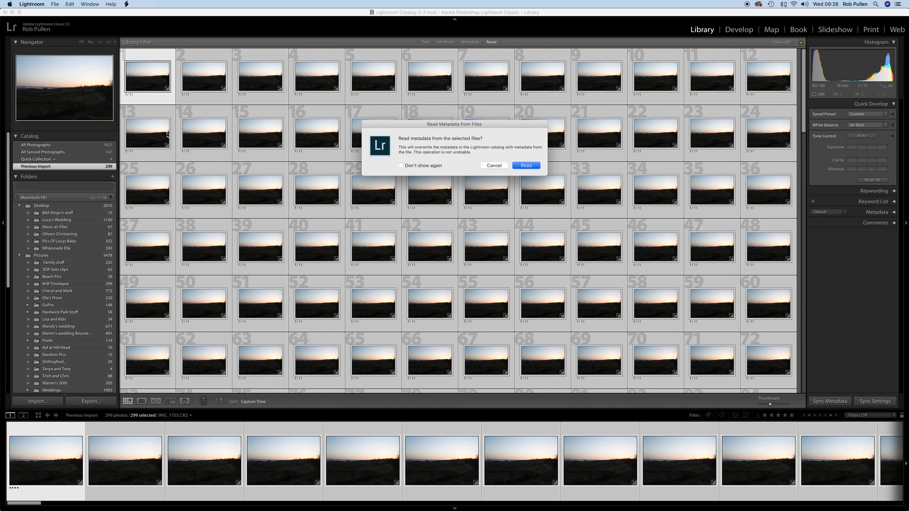
click(526, 164)
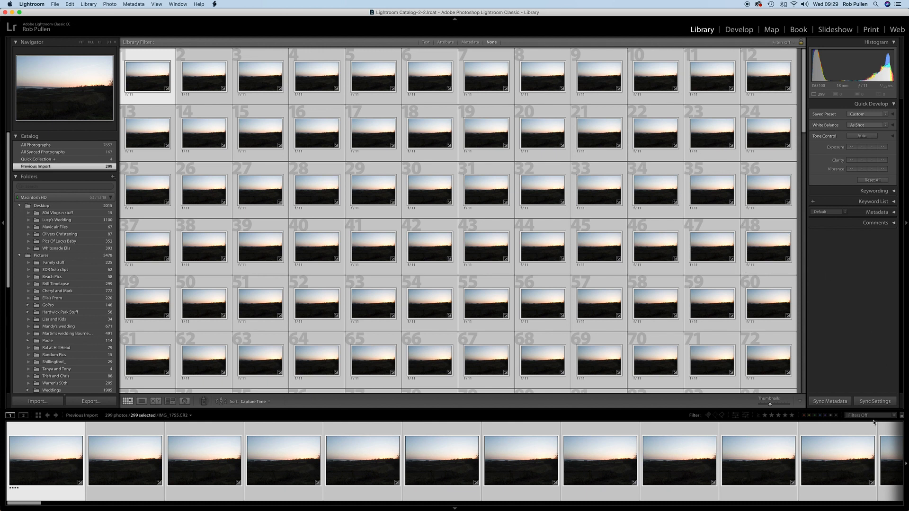
Filter the imported photos with the 01 LRT5 Keyframes preset.
click(902, 415)
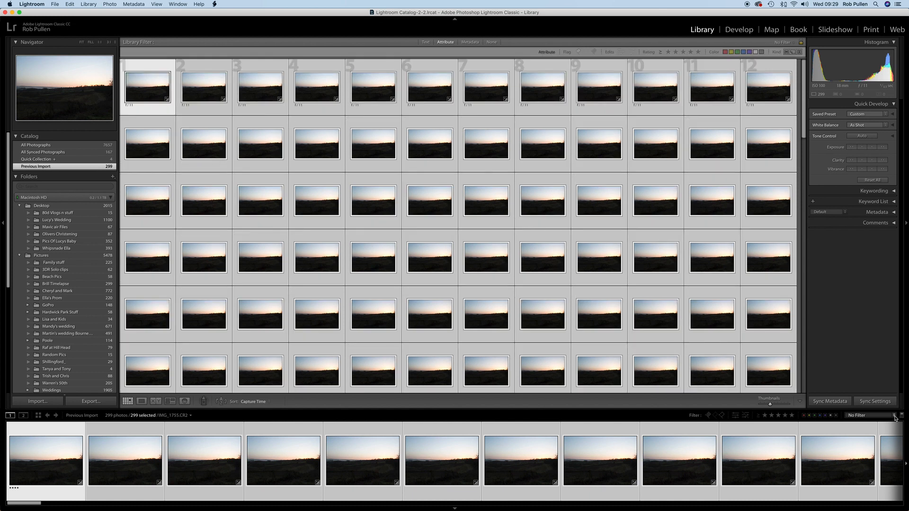
click(894, 416)
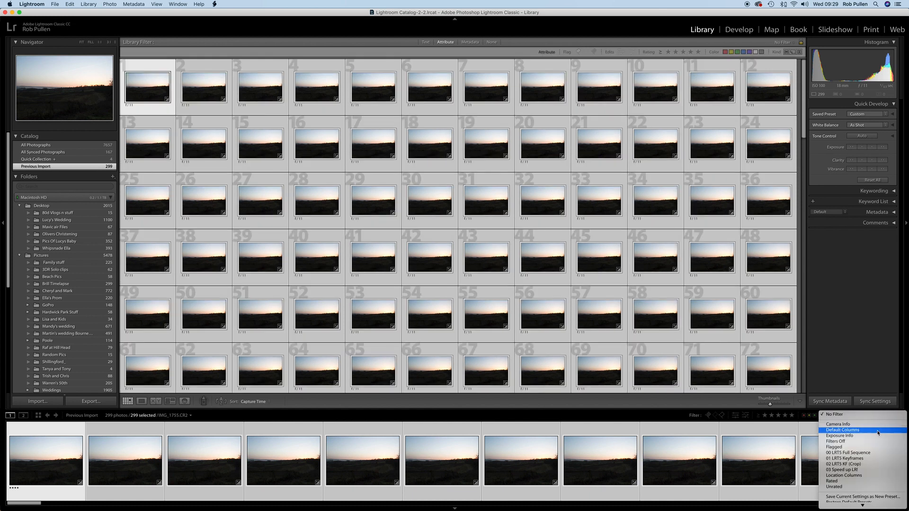
click(843, 459)
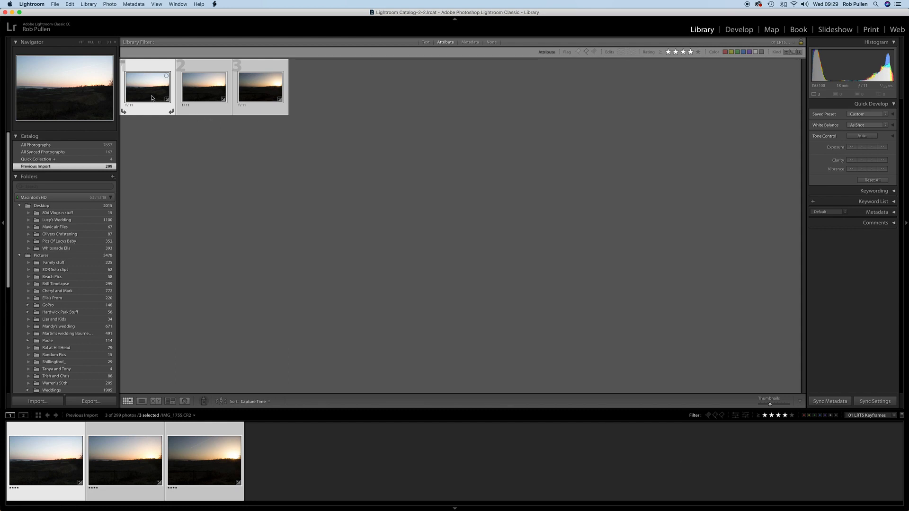
Develop the first keyframe, IMG_1755.CR2, with auto Whites -100 and Blacks +4, Highlights -43, Exposure -0.20 and Shadows +25.
click(739, 30)
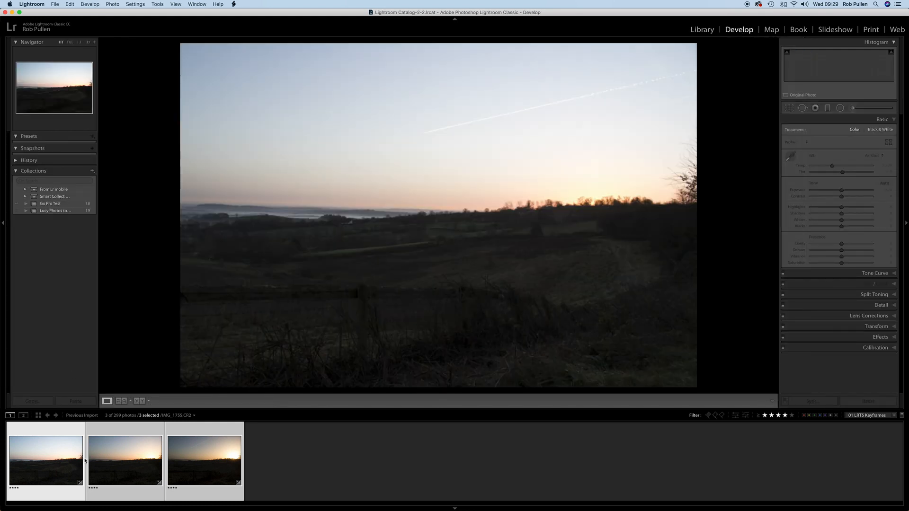
click(68, 498)
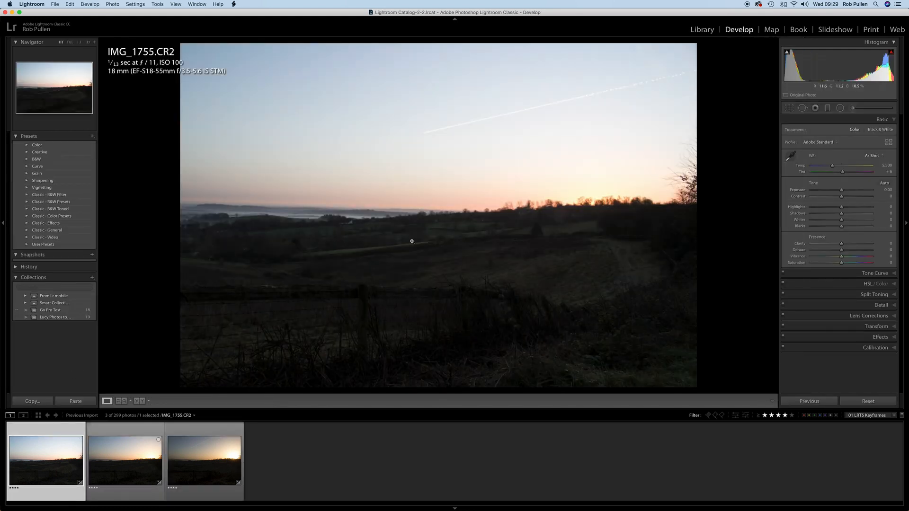
shift+double_click(802, 221)
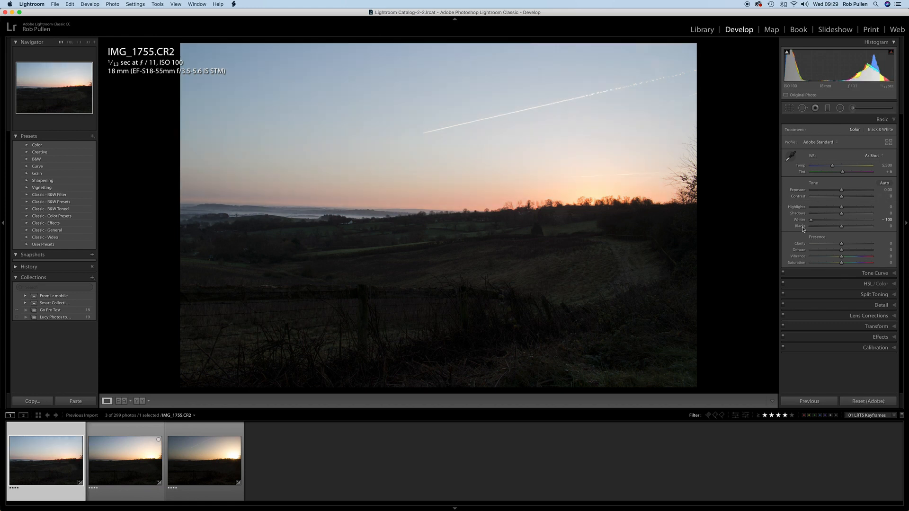
shift+double_click(801, 226)
drag(842, 207, 828, 210)
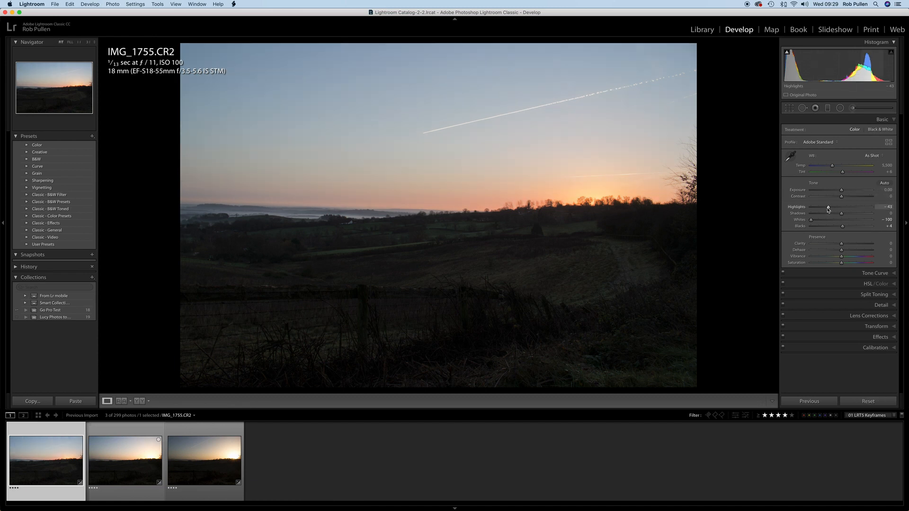
drag(842, 191, 849, 215)
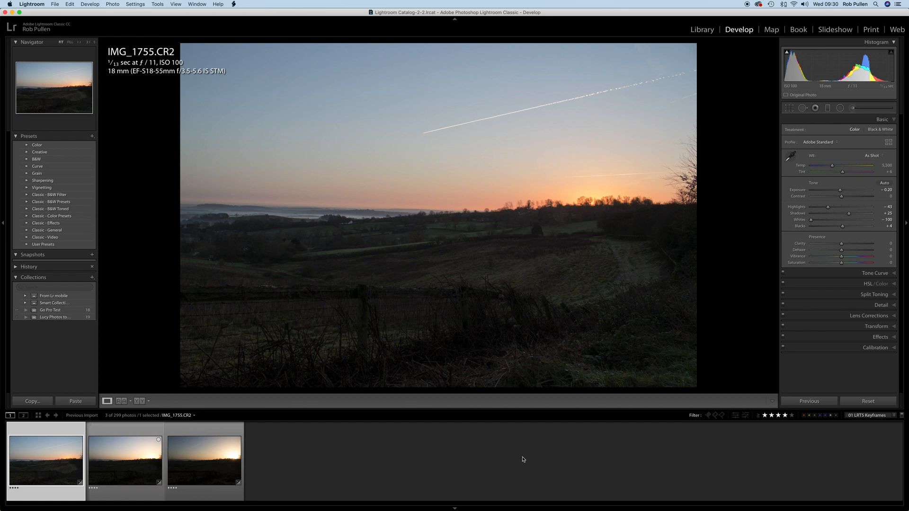
Sync the first keyframe's develop settings to the other two keyframes with the 01 LRTimelapse Sync Keyframes script.
shift+click(221, 493)
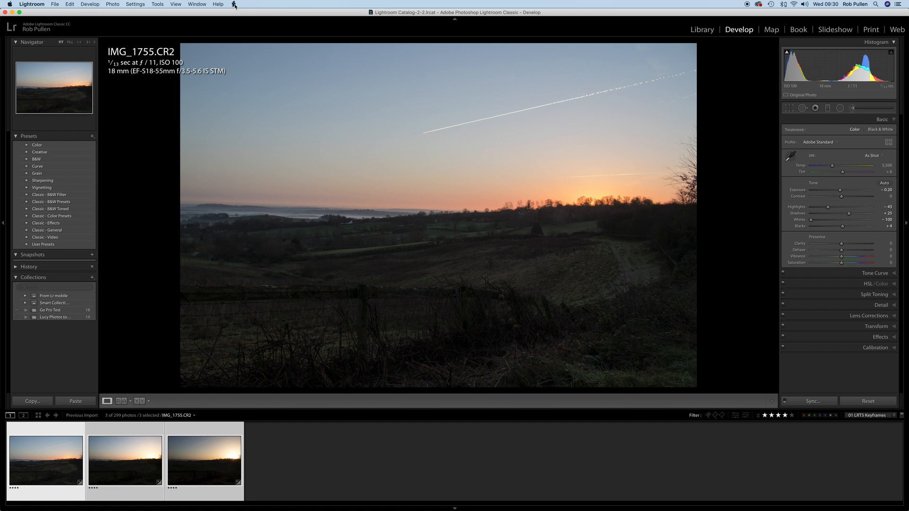
click(233, 4)
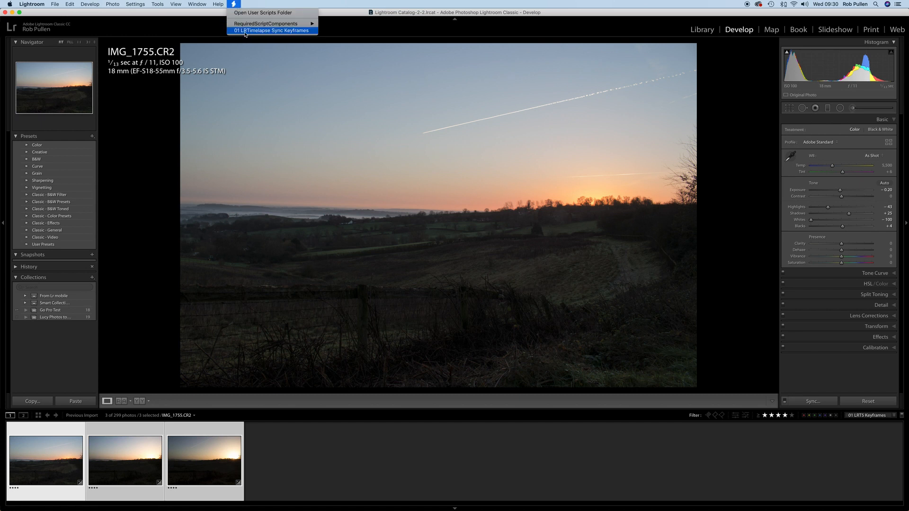
click(280, 32)
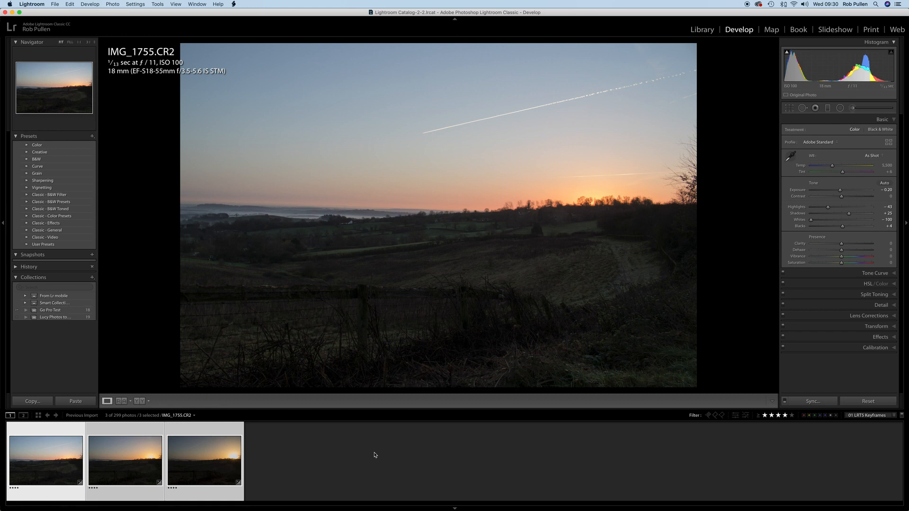
Develop the second keyframe, IMG_1904.CR2, with auto Whites -41 and Blacks +22, Highlights -57 and Shadows +45.
click(145, 490)
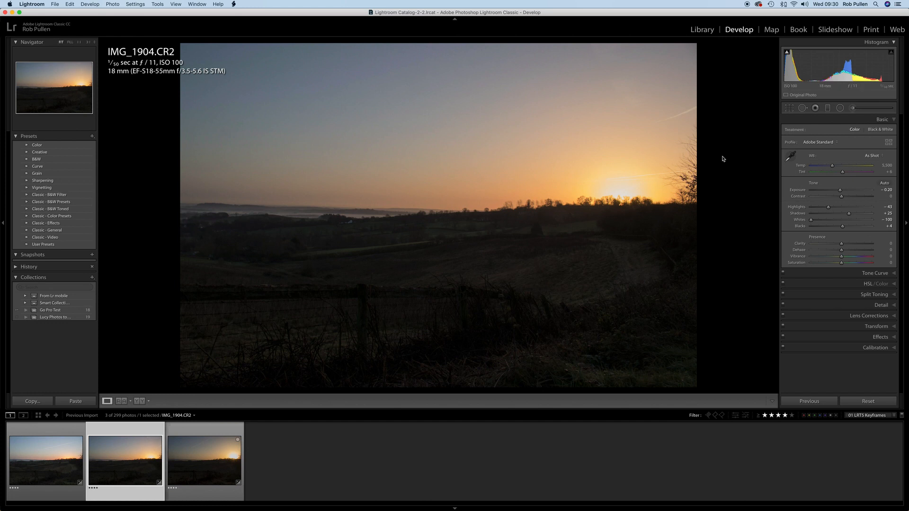
shift+double_click(800, 220)
shift+double_click(800, 227)
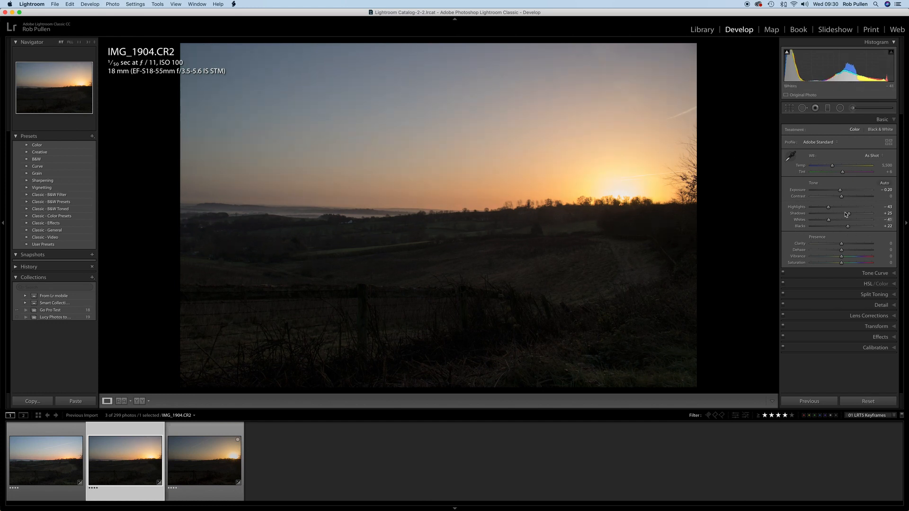
drag(829, 209, 855, 215)
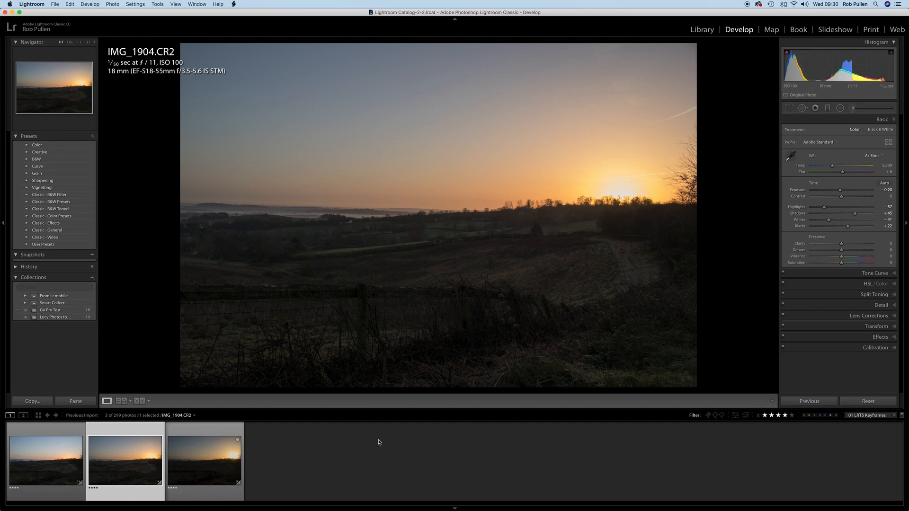
Sync the second keyframe's develop settings to the last keyframe with the 01 LRTimelapse Sync Keyframes script.
shift+click(235, 469)
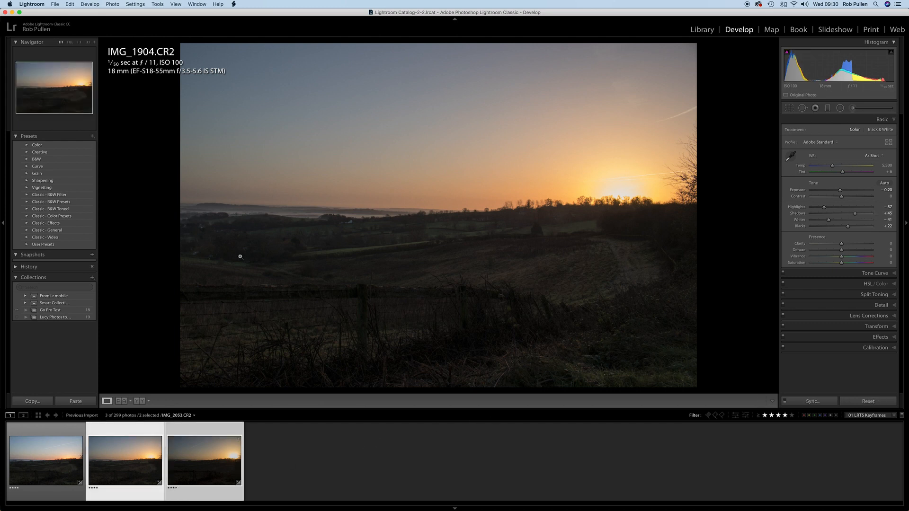
click(234, 4)
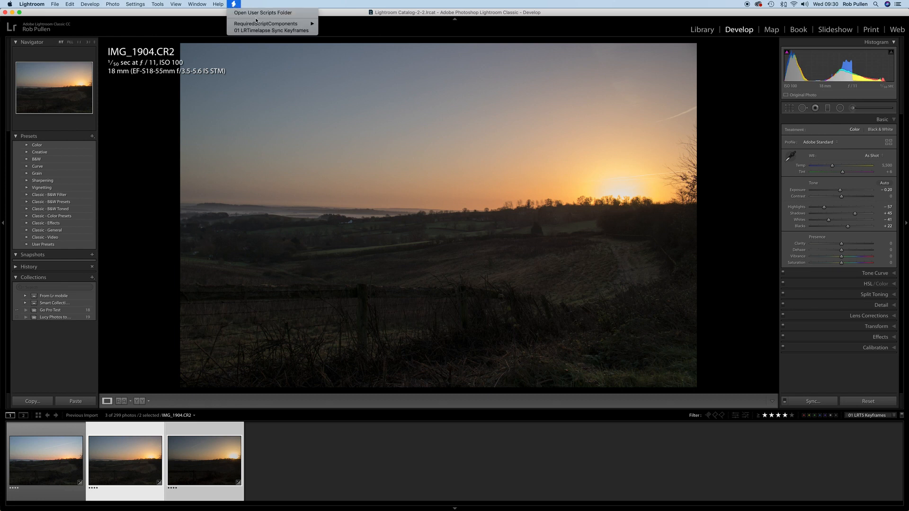
click(280, 32)
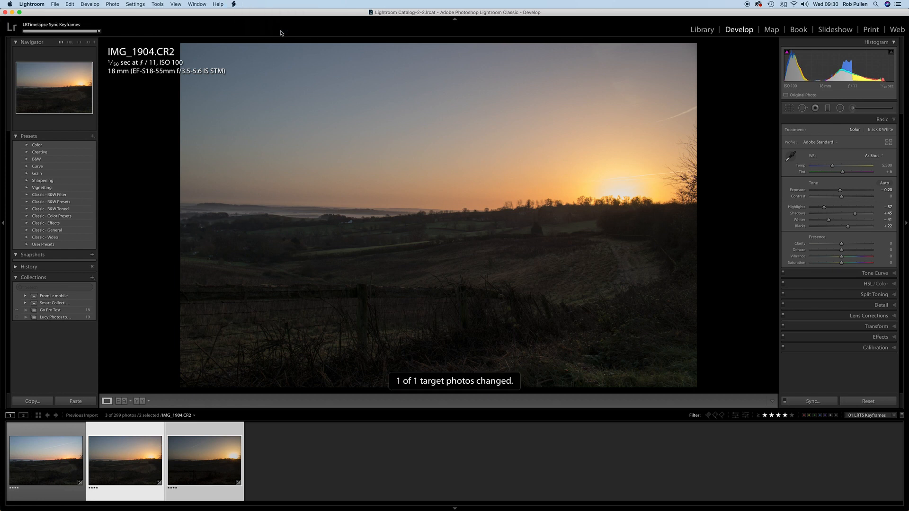
Adjust the last keyframe, IMG_2053.CR2, to Whites +30, Shadows +63, Exposure -0.30 and Tint +17.
click(232, 496)
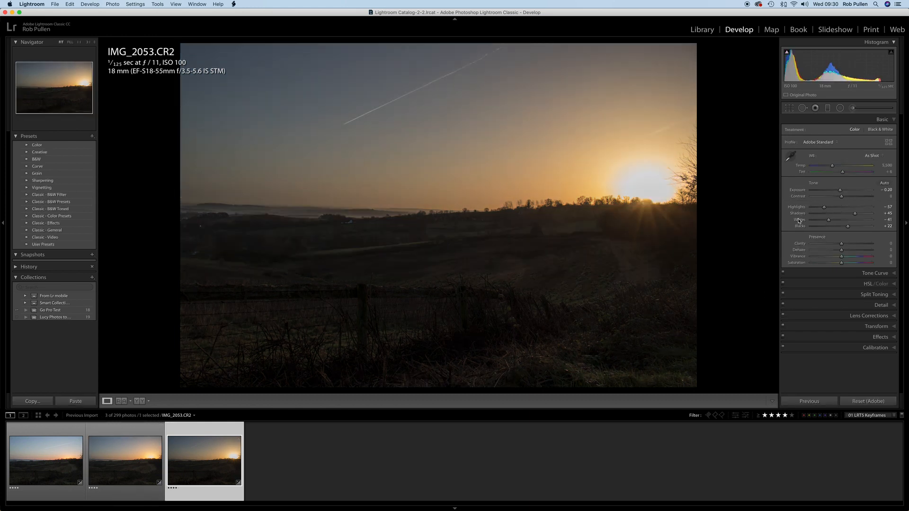
drag(799, 220, 846, 175)
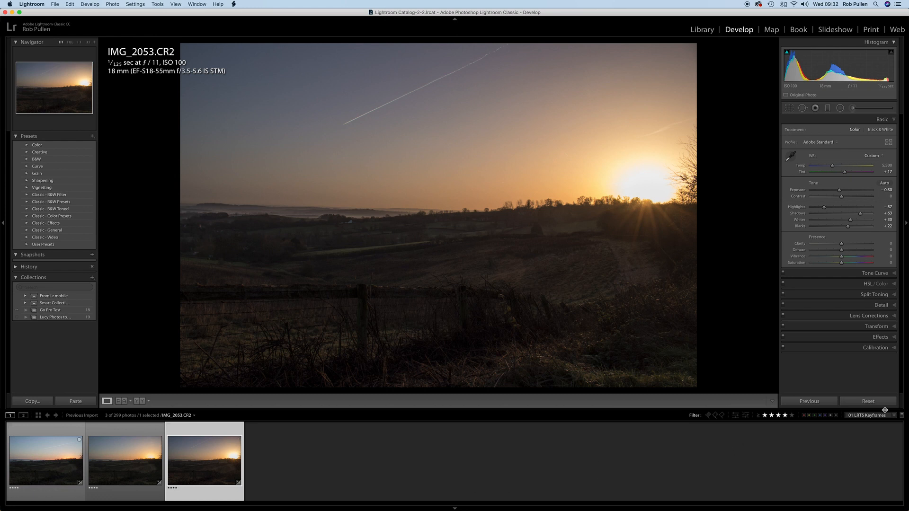
Save the metadata of all photos in the unfiltered Library to their files, and switch back to LRTimelapse.
click(902, 415)
click(706, 31)
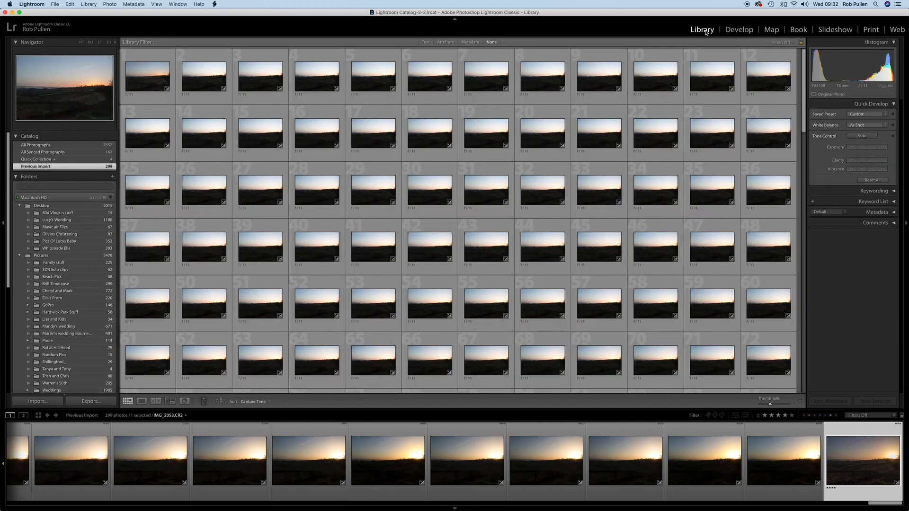
key(super+a)
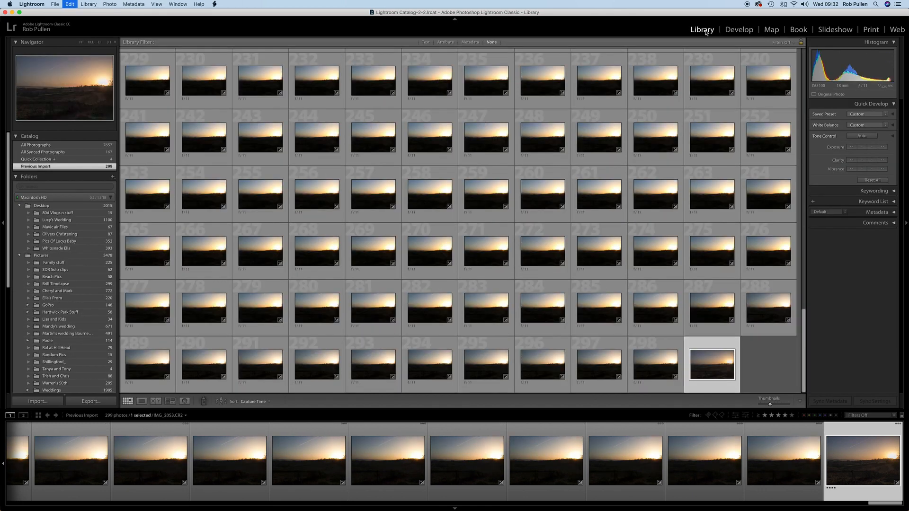
click(141, 5)
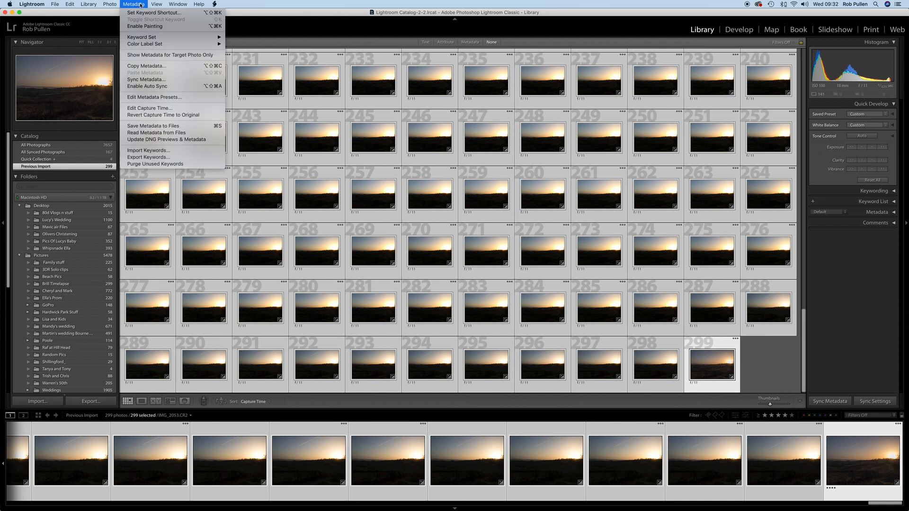
click(152, 126)
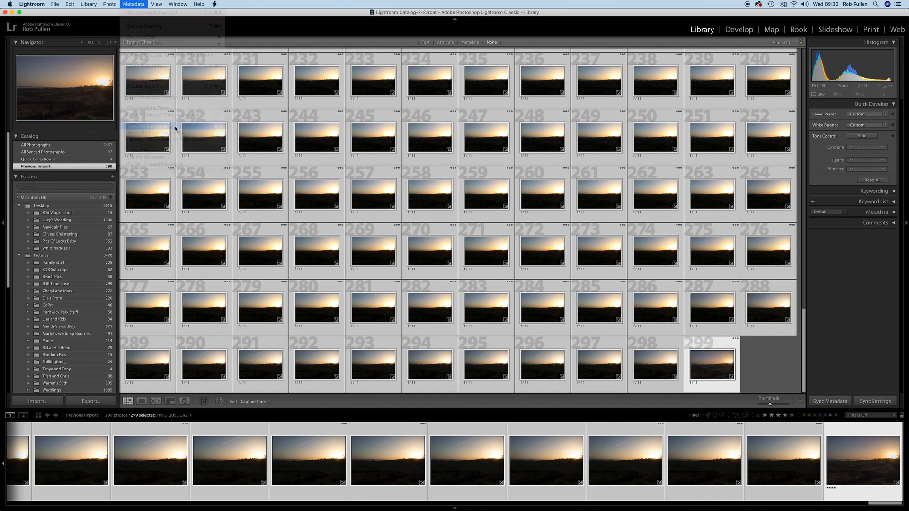
click(526, 173)
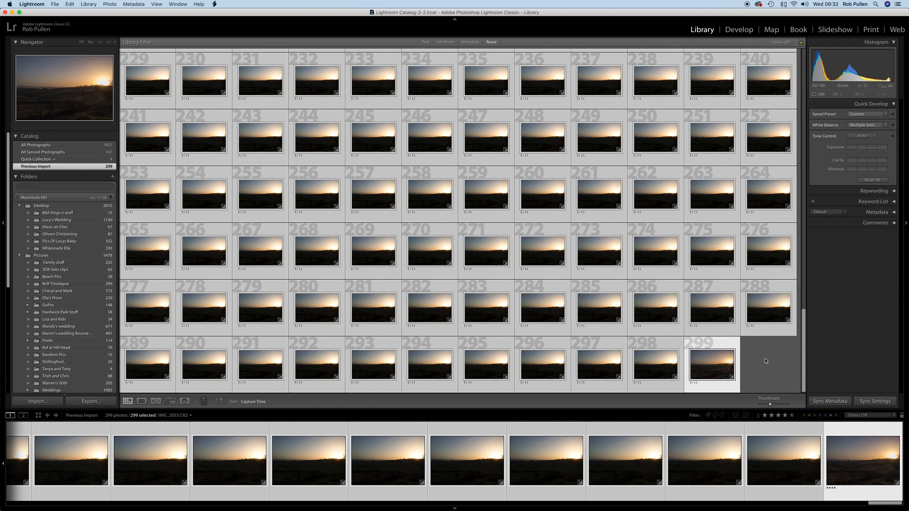
key(super+Tab)
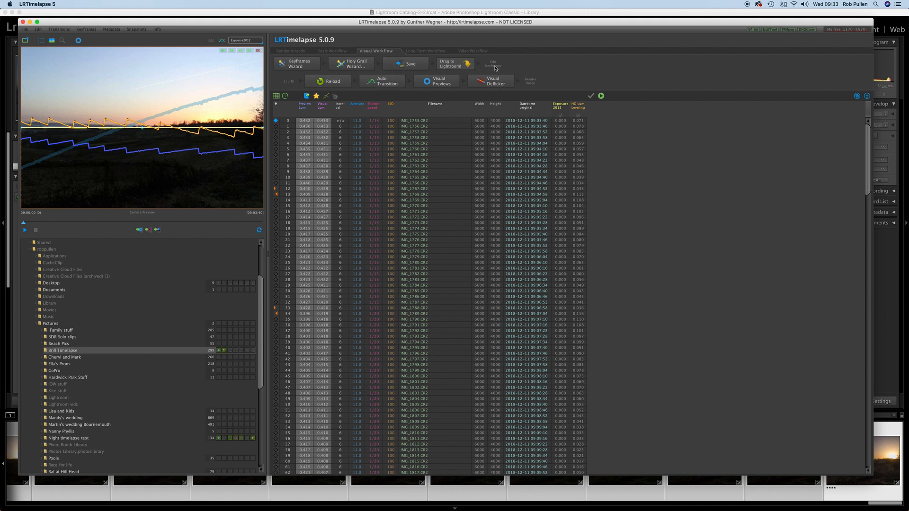
Reload the sequence's keyframe edits and apply Auto Transition, checking the transition curves of all settings over the preview.
mouse_move(496, 68)
mouse_move(294, 84)
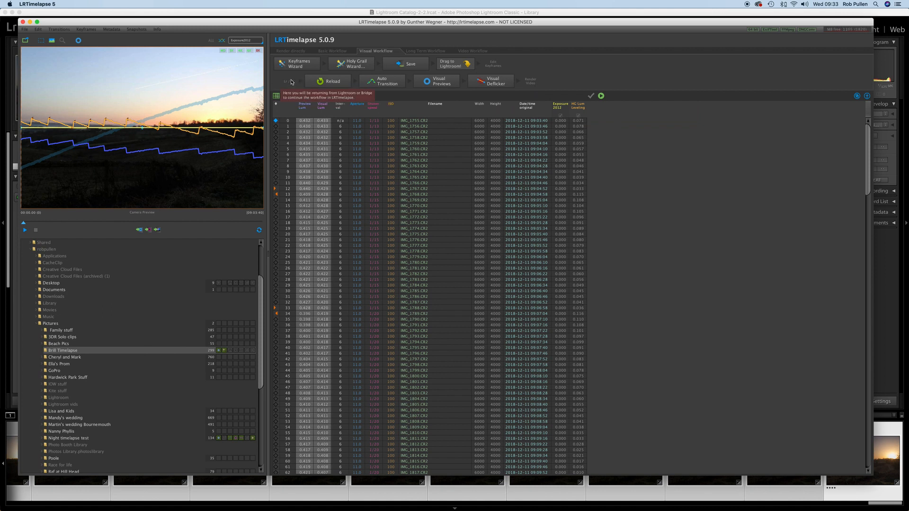
click(333, 84)
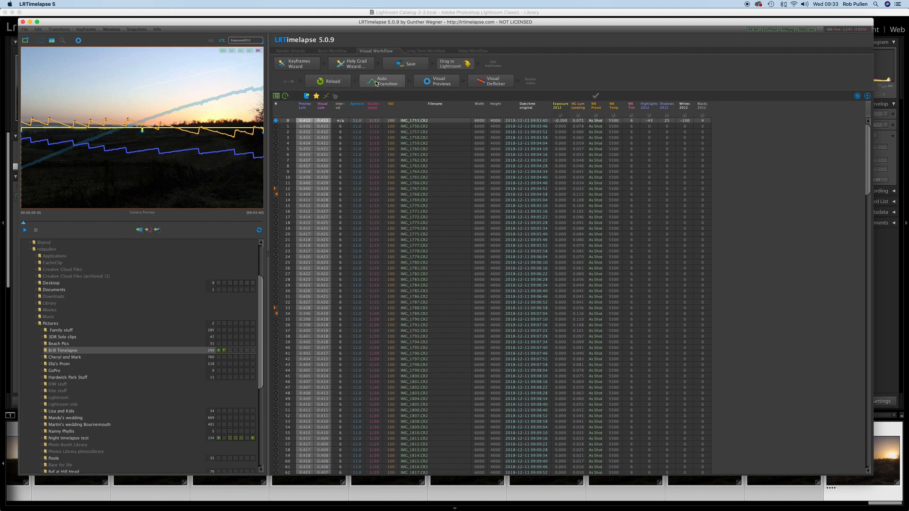
click(387, 84)
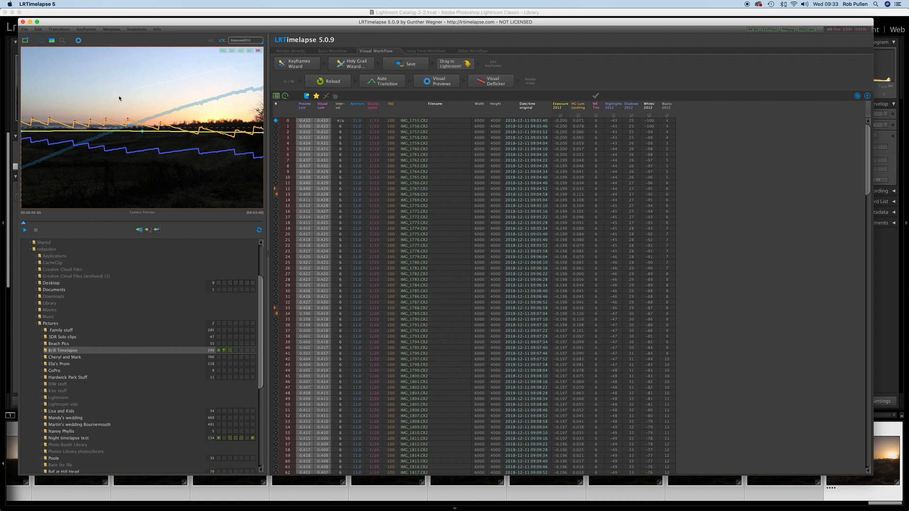
click(211, 40)
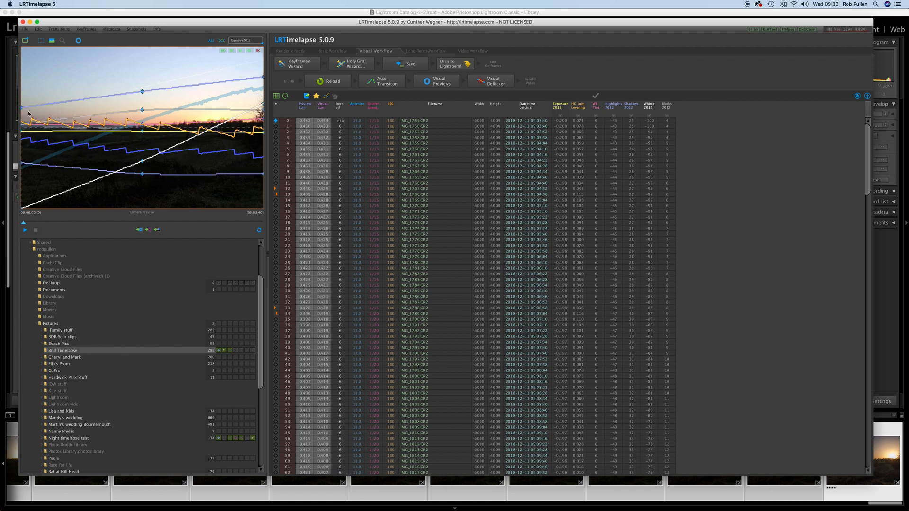
click(211, 41)
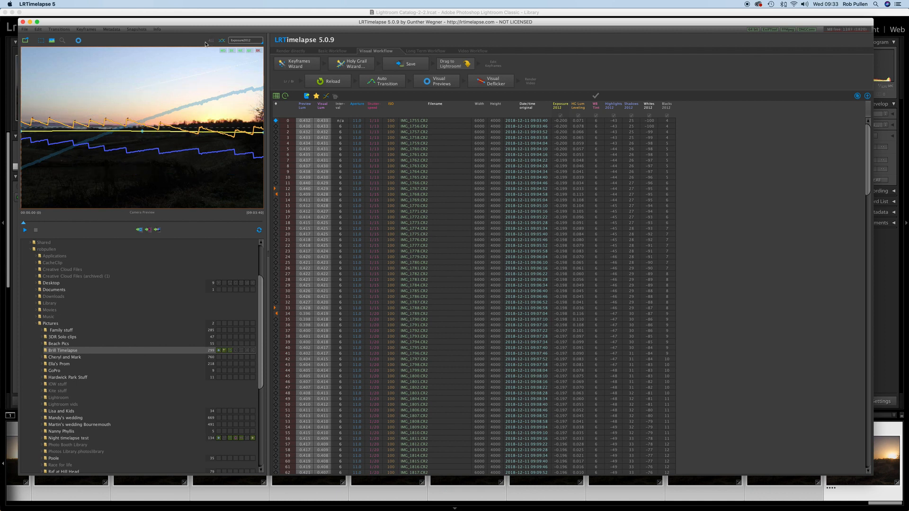
Generate the Visual Previews for the sequence and play back the preview.
click(437, 84)
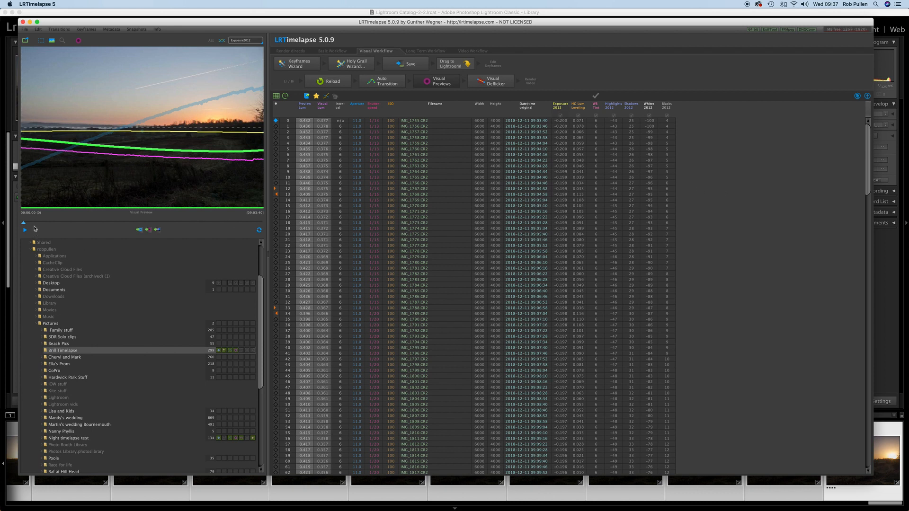
mouse_move(24, 226)
mouse_down()
mouse_move(200, 217)
mouse_move(21, 220)
mouse_up()
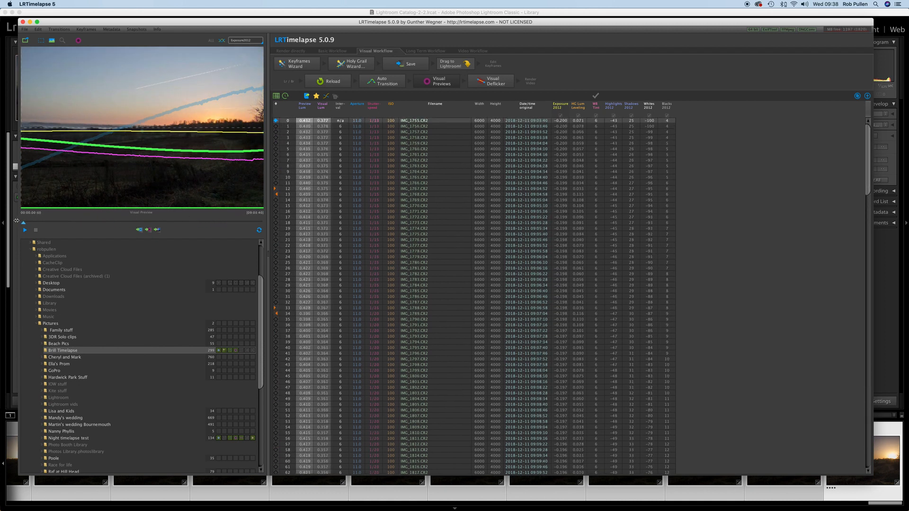
click(25, 231)
Apply Visual Deflicker to the sequence with Smoothing at about 15 and Default accuracy.
click(494, 84)
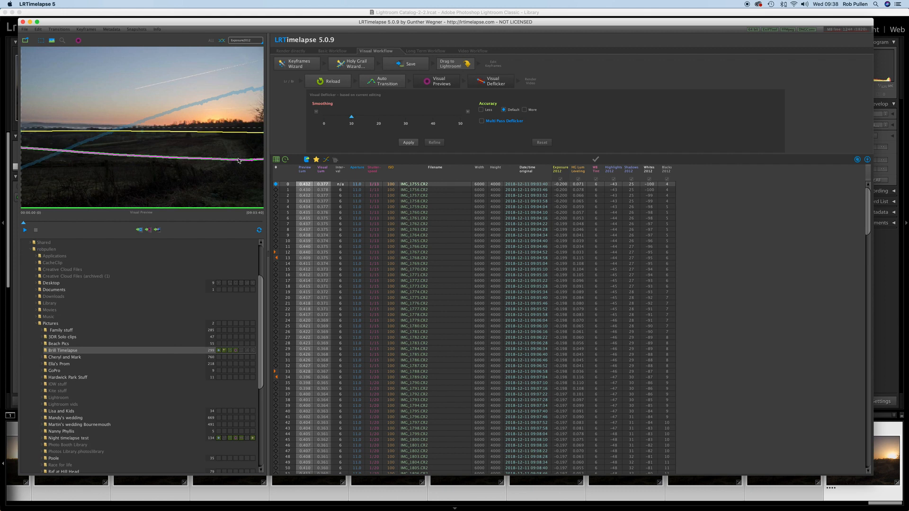
drag(351, 117, 363, 118)
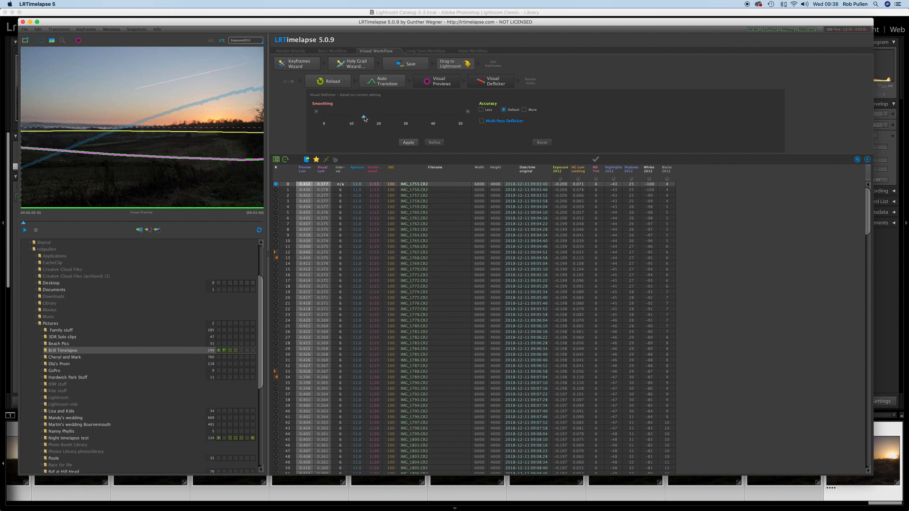
click(408, 142)
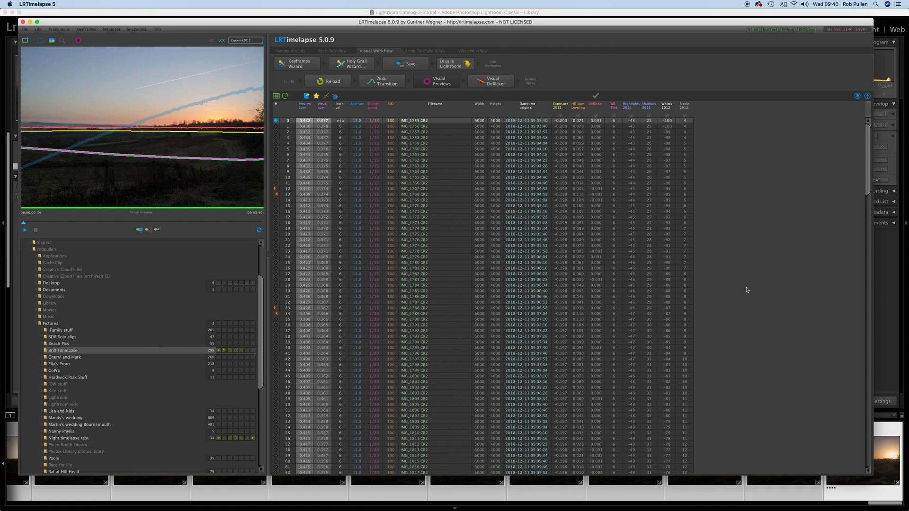
Switch to Lightroom and read the metadata from files for all selected photos in the Brill Timelapse folder.
key(super+Tab)
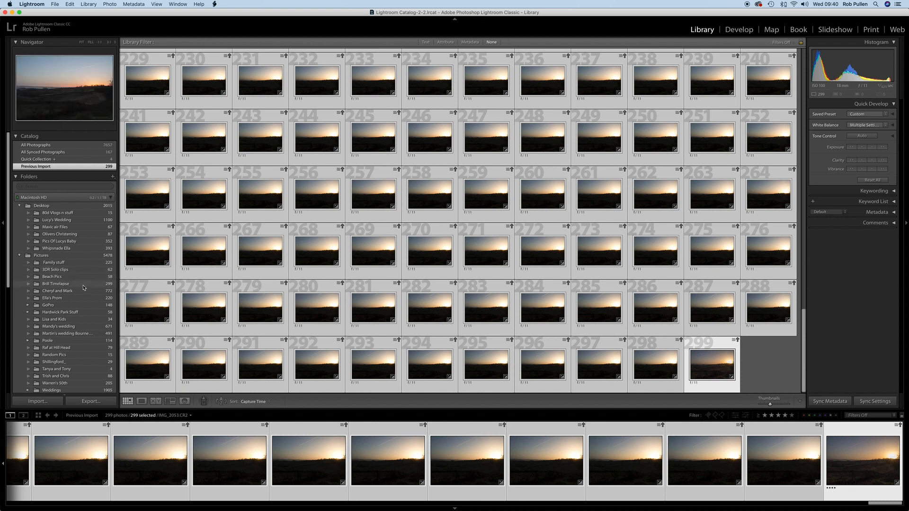
click(84, 284)
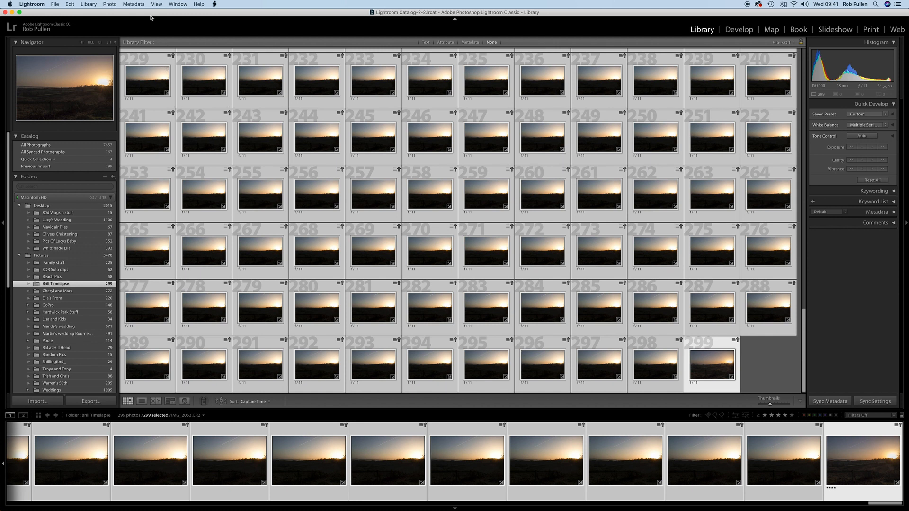
click(138, 6)
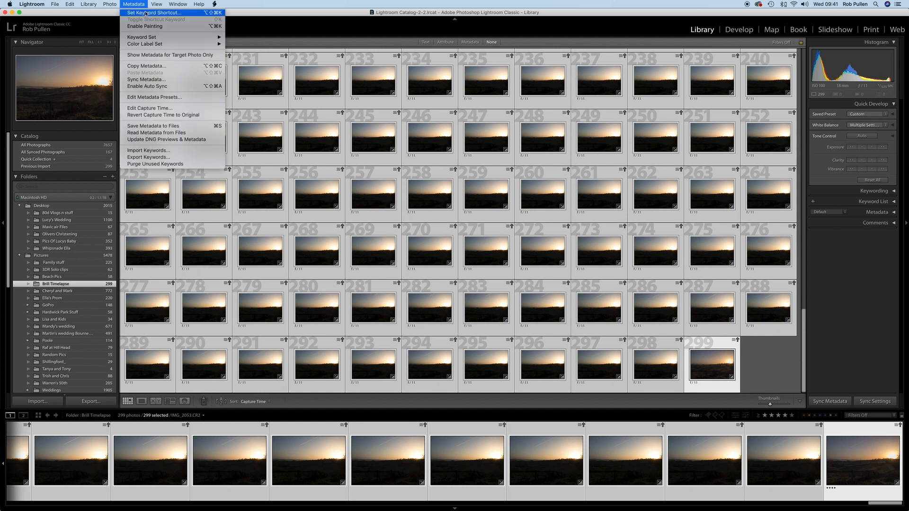
click(163, 134)
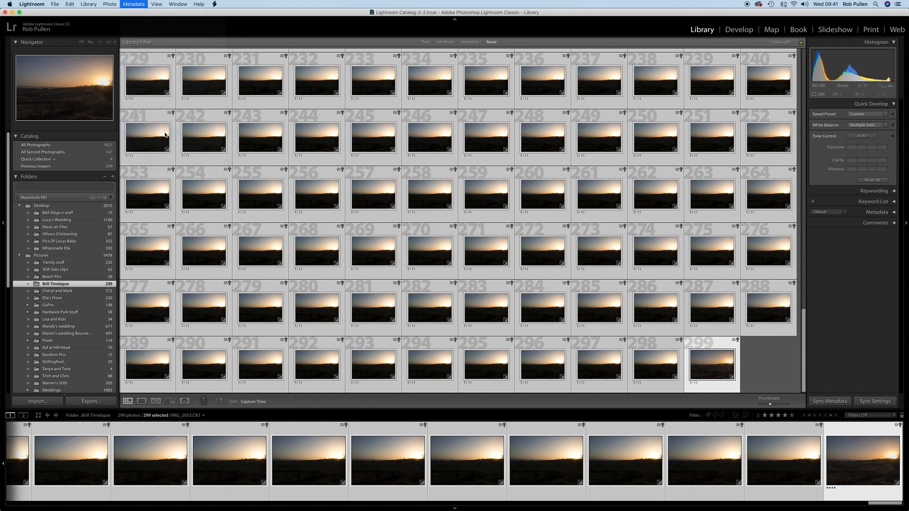
click(525, 166)
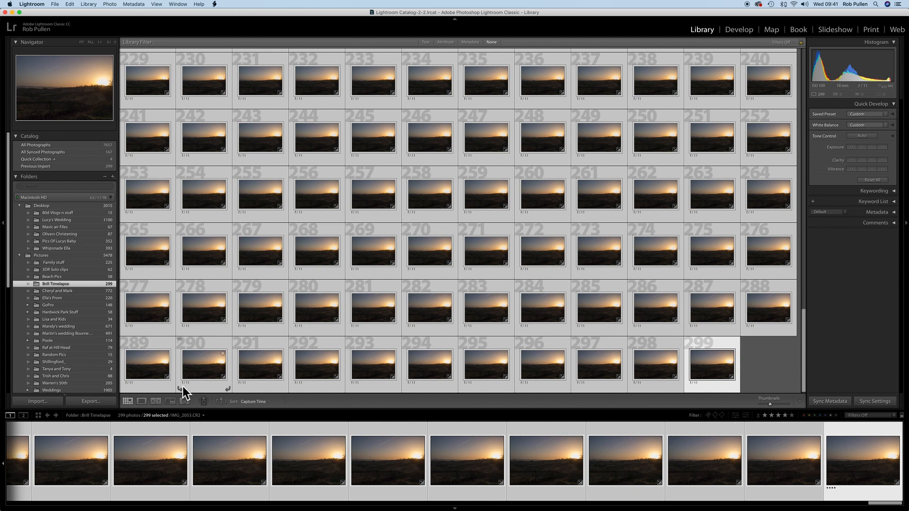
Export the sequence with the LRT (JPG, 4K) preset and render it as a 1080p MP4 forced to 16:9, adjusting the crop position.
click(90, 401)
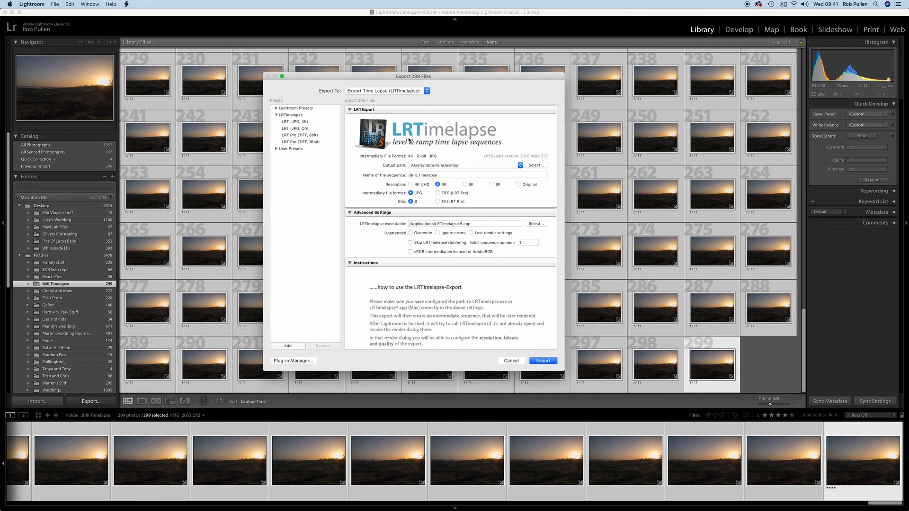
click(296, 124)
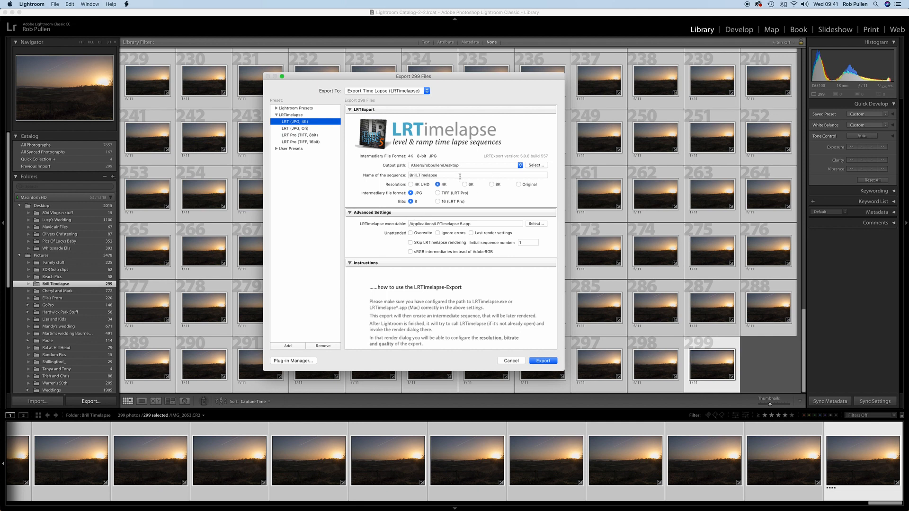
click(545, 362)
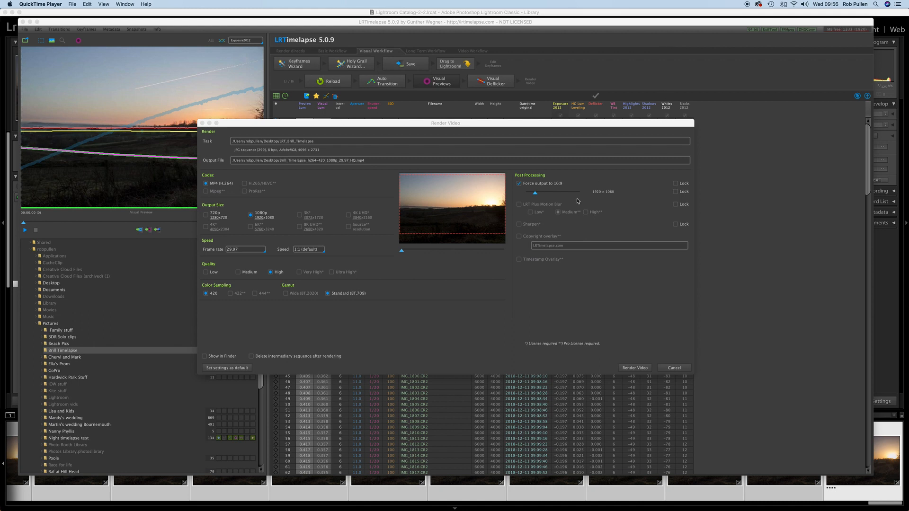
mouse_move(536, 196)
mouse_down()
mouse_move(553, 196)
mouse_move(536, 197)
mouse_up()
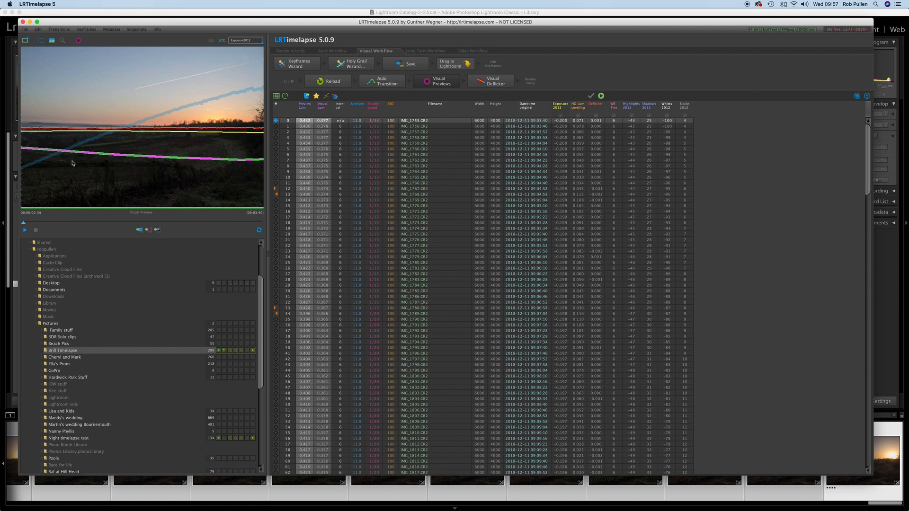
Minimize the LRTimelapse window and move the rendered Brill_Timelapse video to an empty area of the desktop.
click(30, 22)
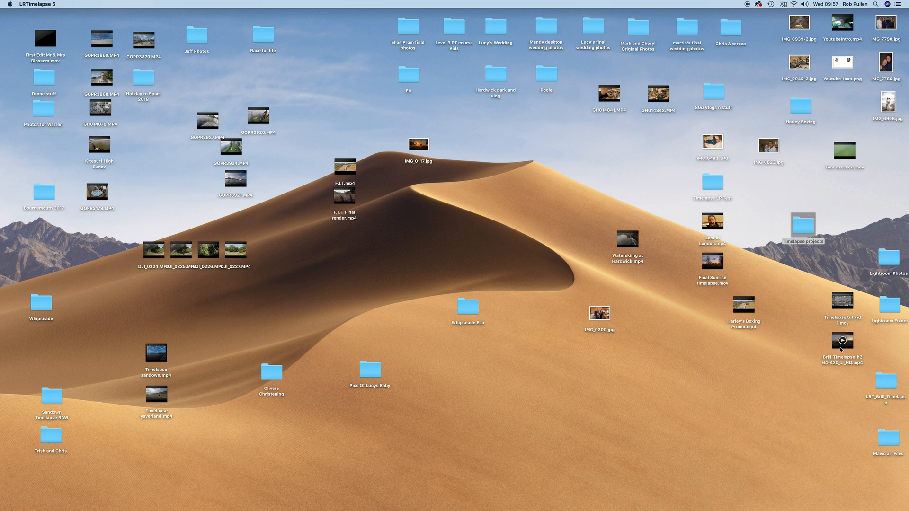
drag(841, 347, 574, 401)
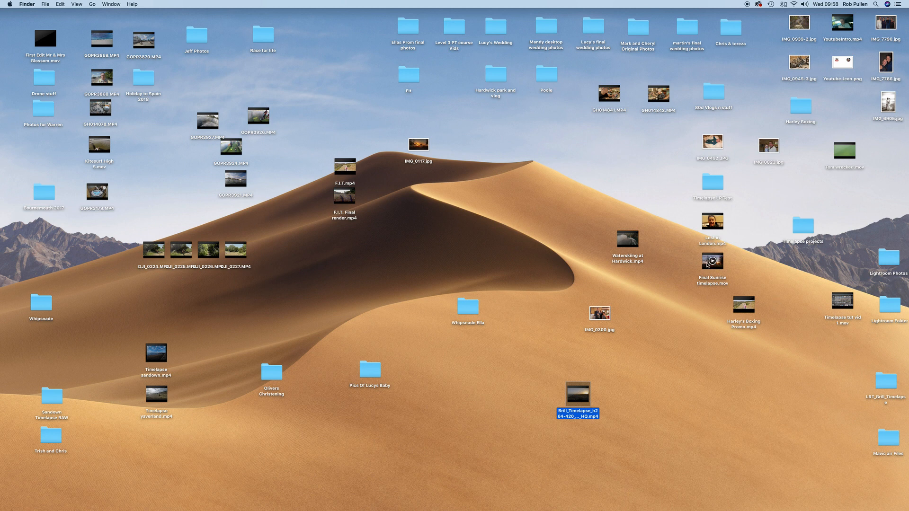
Open Final Sunrise timelapse.mov from the desktop, play it and close the player.
double_click(706, 264)
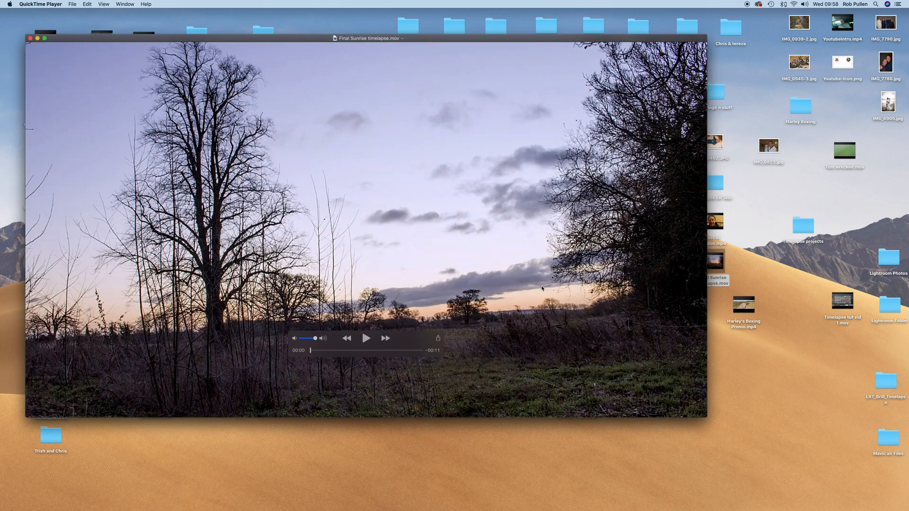
click(367, 339)
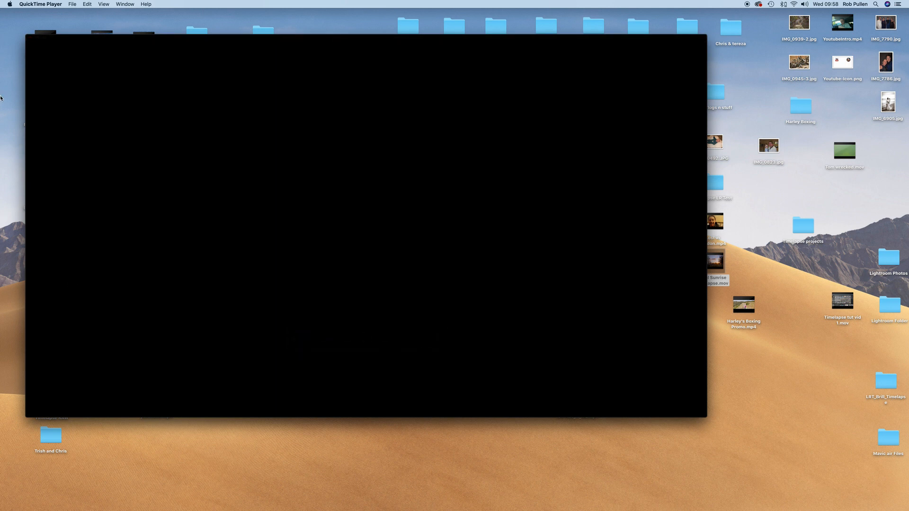
click(32, 39)
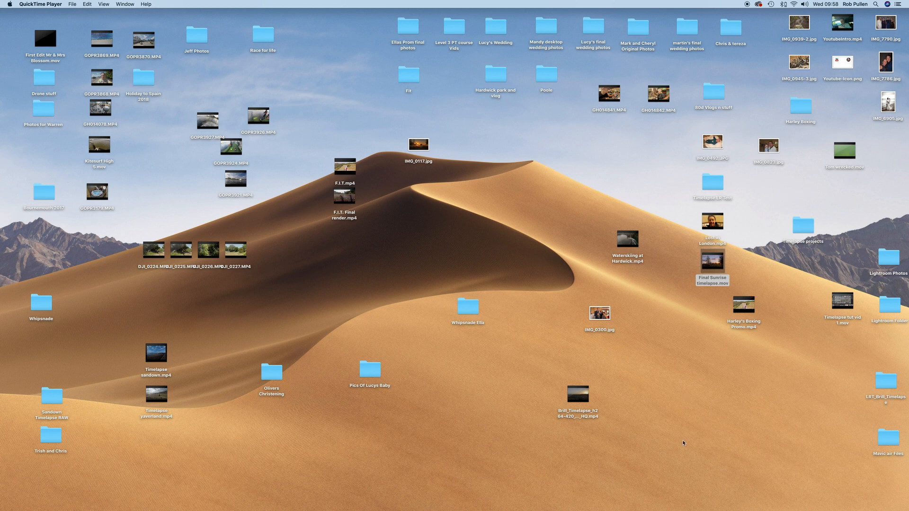
Restore the minimized Lightroom and LRTimelapse windows and bring Lightroom to the front.
mouse_move(692, 509)
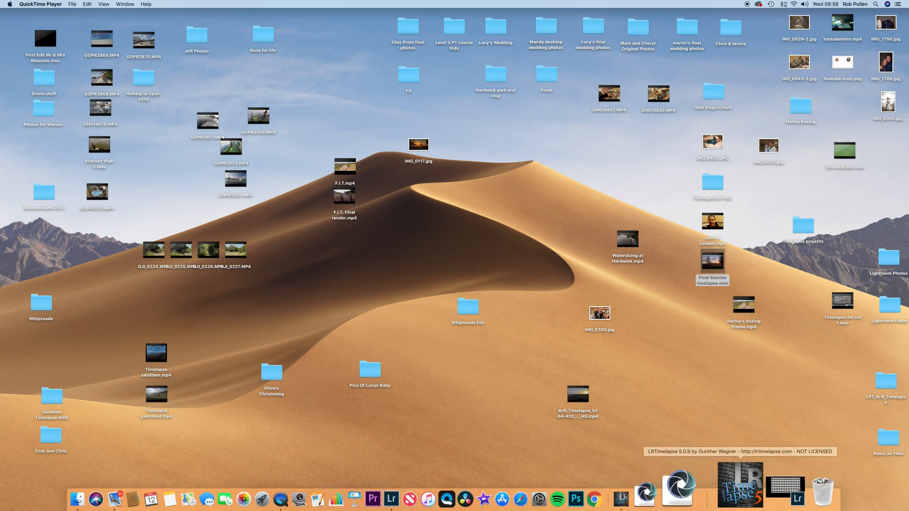
click(760, 488)
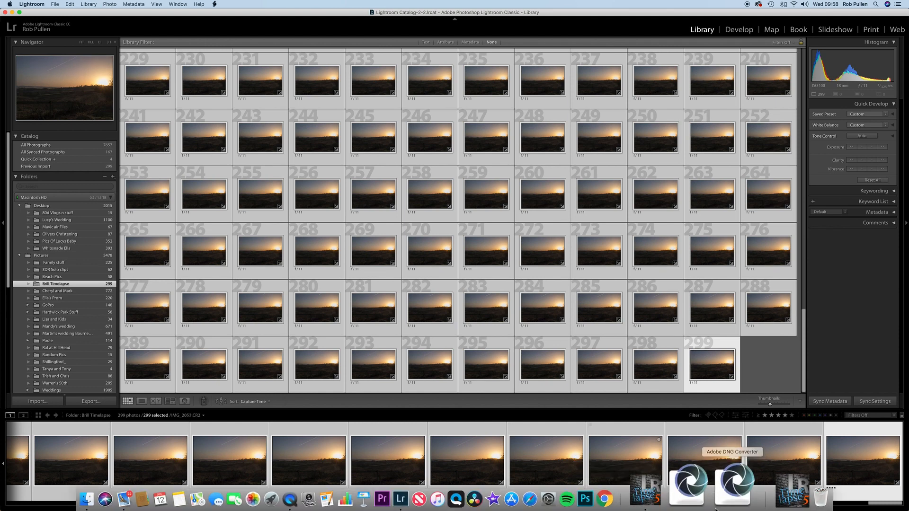
click(689, 494)
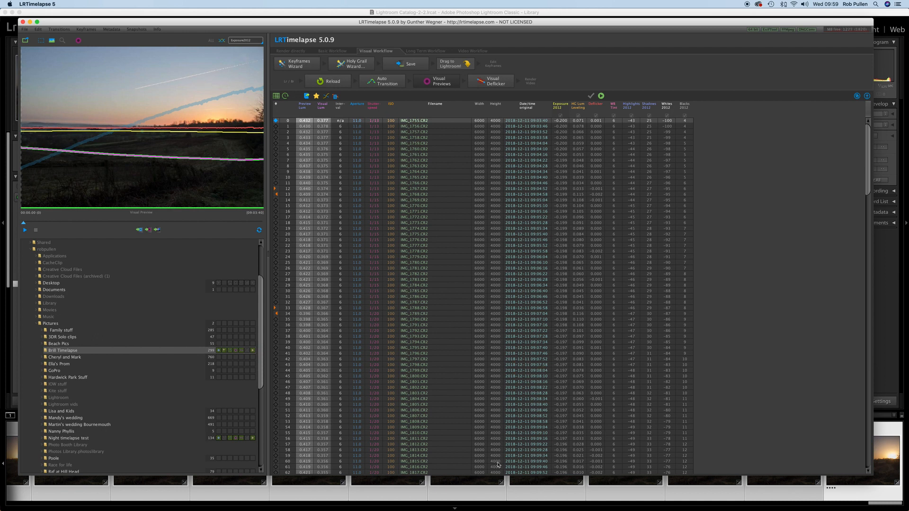
click(501, 491)
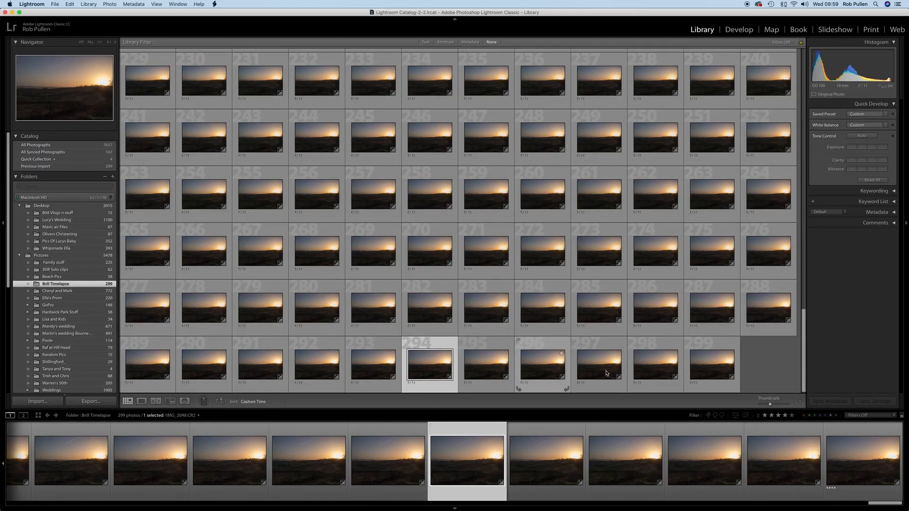
Select all photos in the Brill Timelapse folder and look over the available metadata commands.
click(770, 363)
key(super+a)
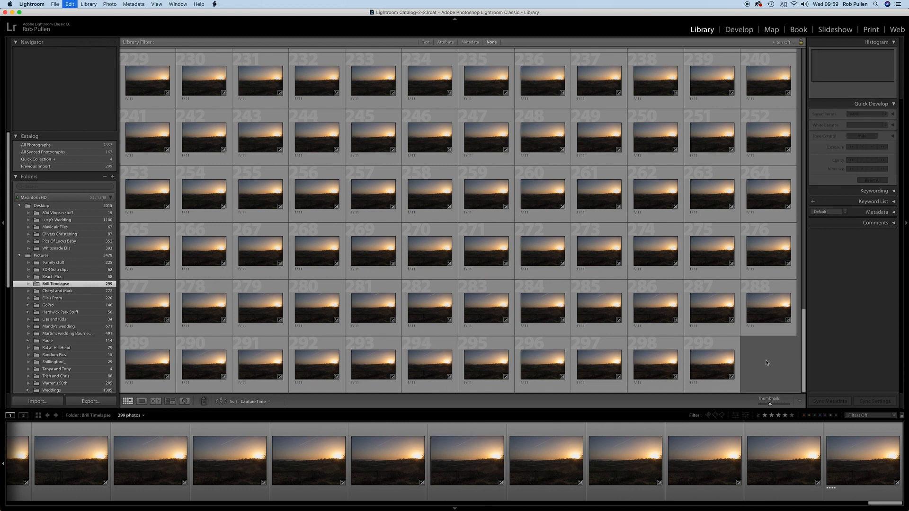
click(132, 4)
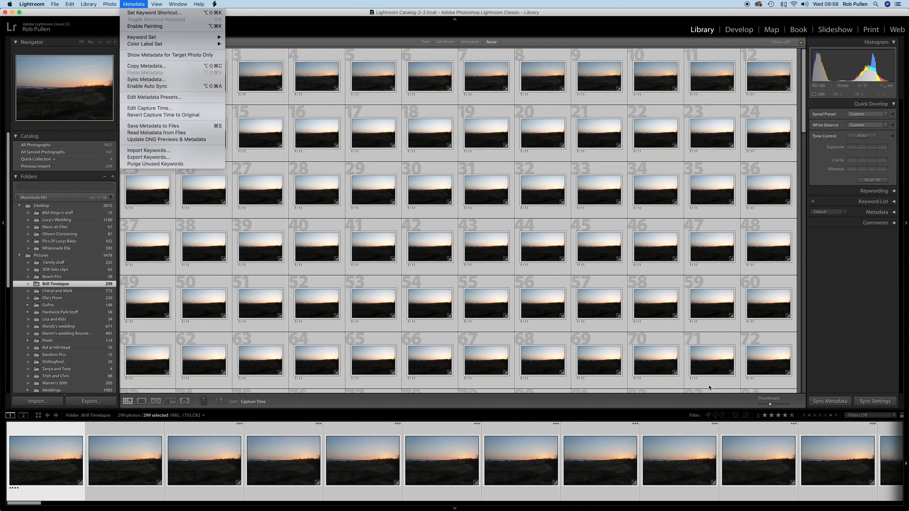
click(902, 418)
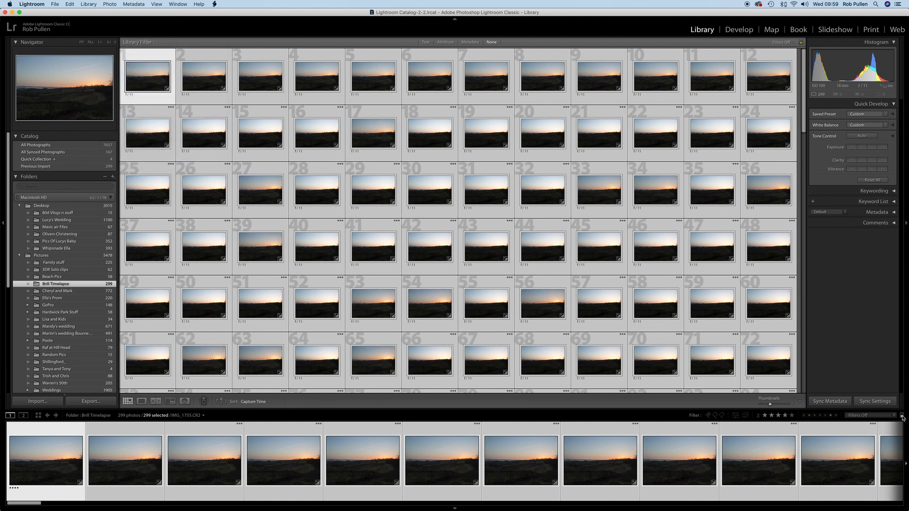
Filter the folder with 01 LRTS Keyframes and view the first two keyframes, IMG_1755.CR2 and IMG_1904.CR2, in Develop.
click(902, 417)
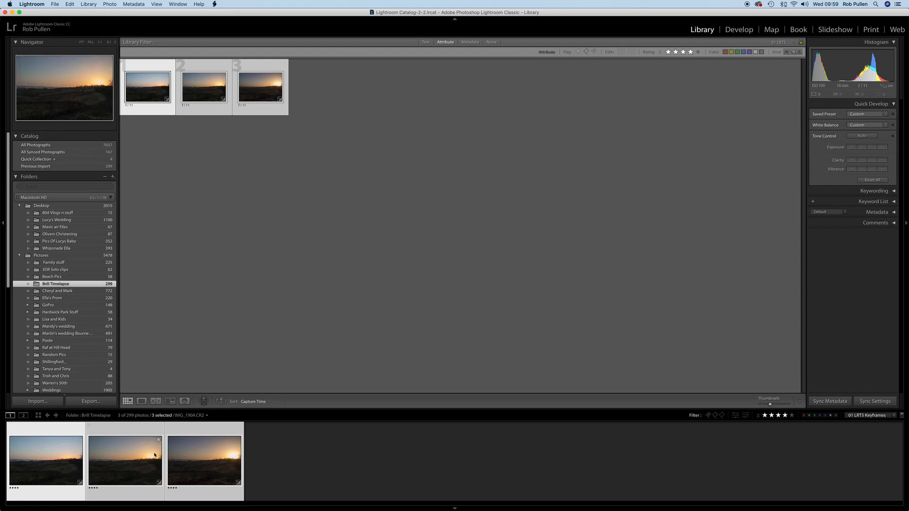
click(71, 490)
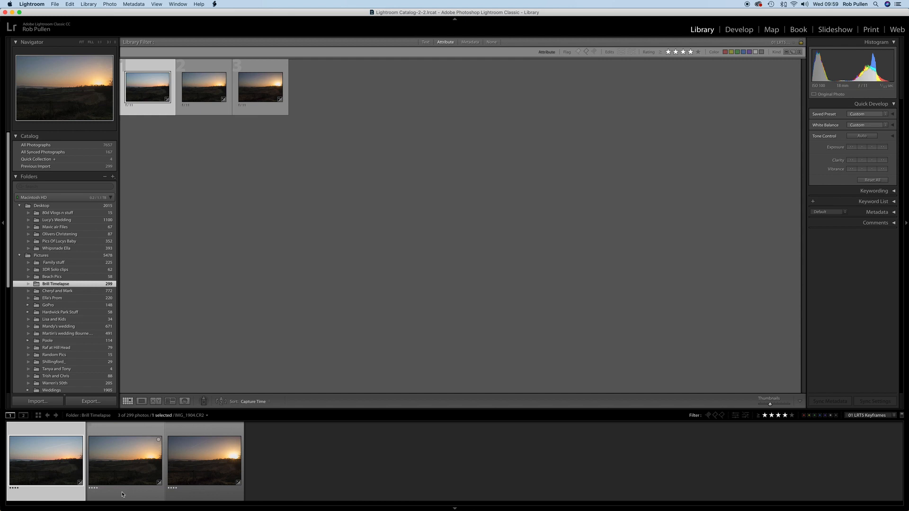
click(739, 30)
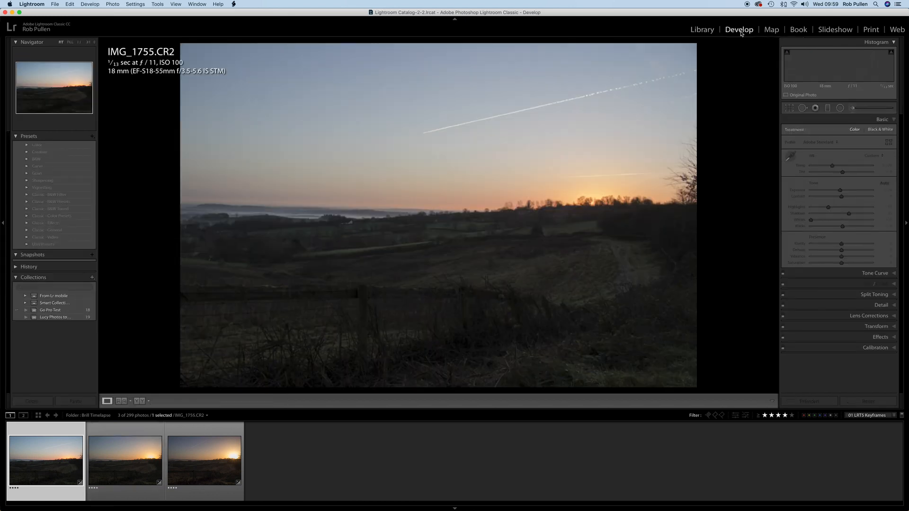
click(132, 487)
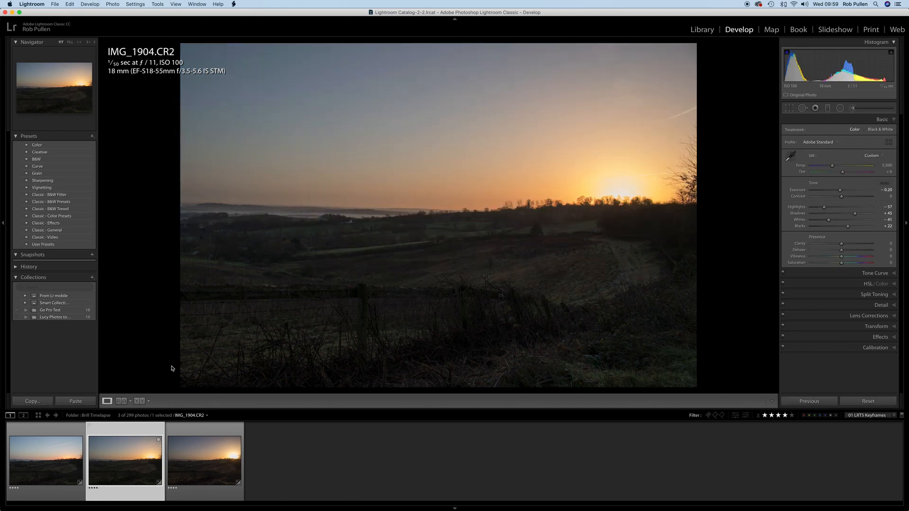
Look over the available user scripts, then select all three keyframes with IMG_1755.CR2 as the source photo.
click(234, 4)
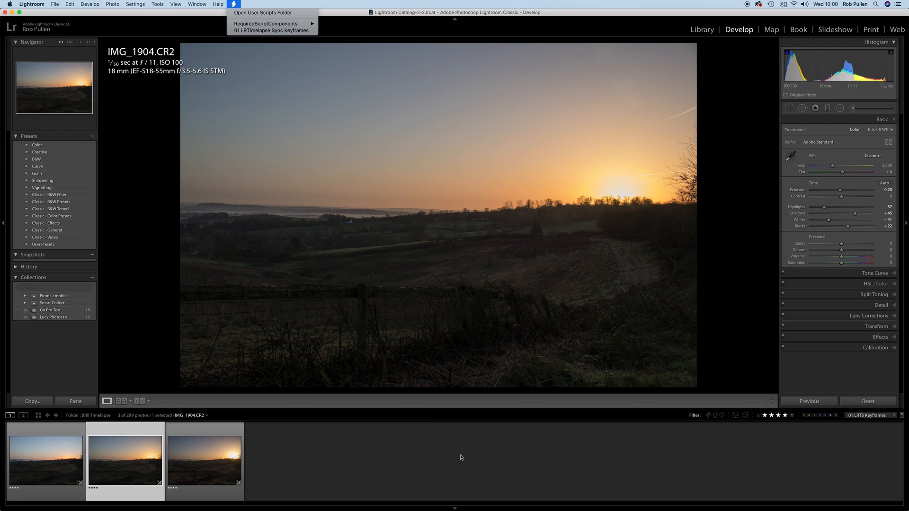
click(44, 498)
click(45, 497)
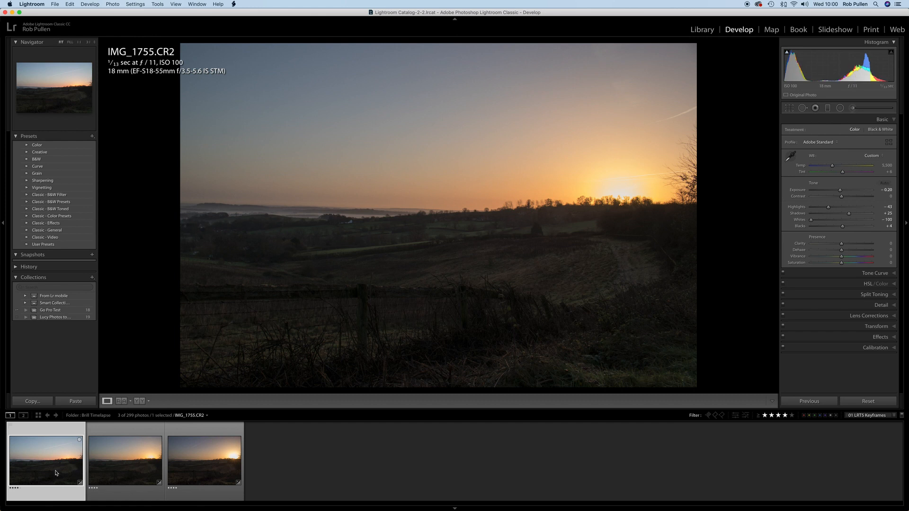
shift+click(215, 491)
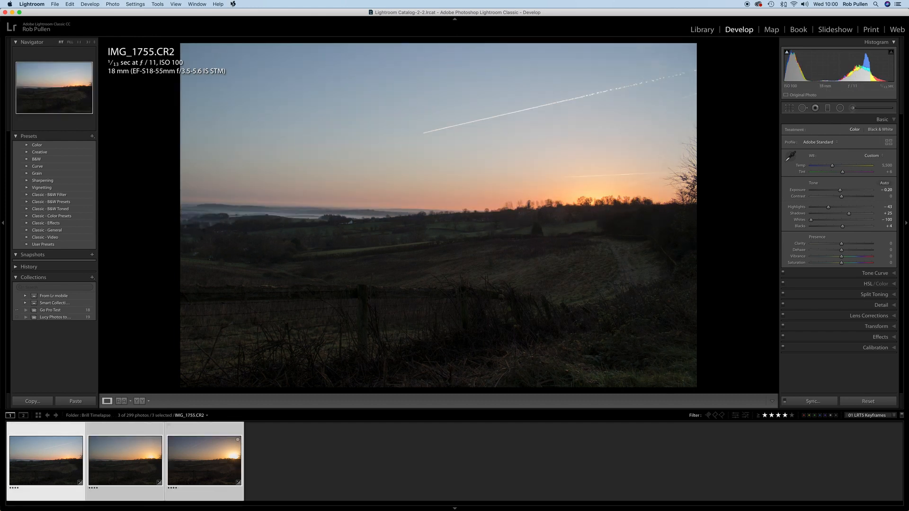
Select keyframes IMG_1904.CR2 and IMG_2053.CR2 together, look up the 01 LRTimelapse Sync Keyframes script, and view IMG_2053.CR2.
click(151, 496)
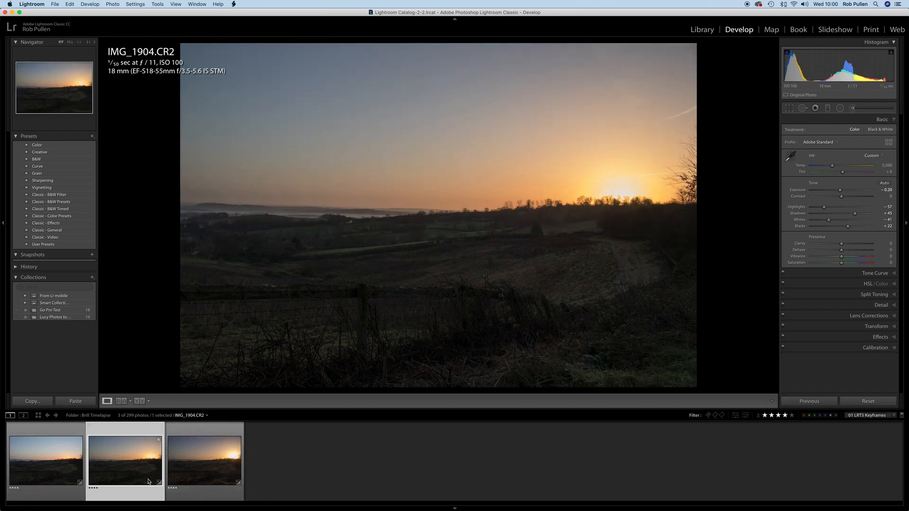
super+click(232, 459)
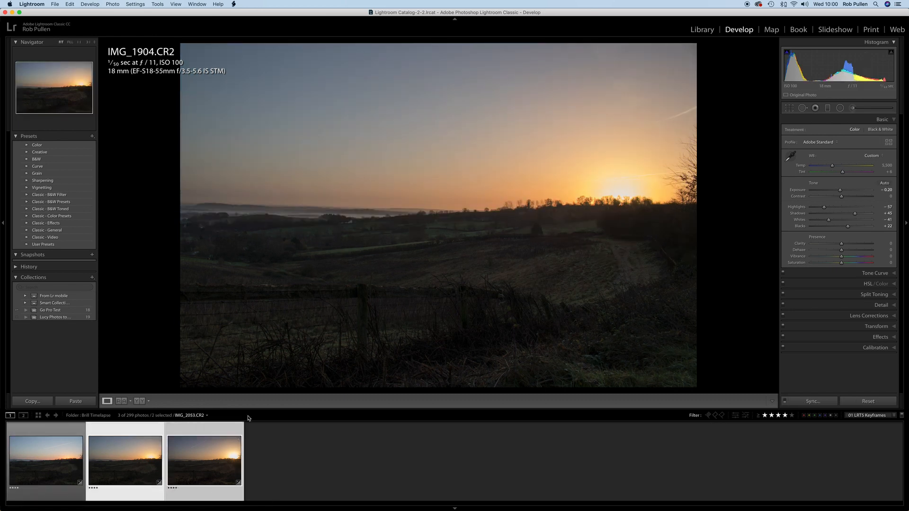
click(233, 5)
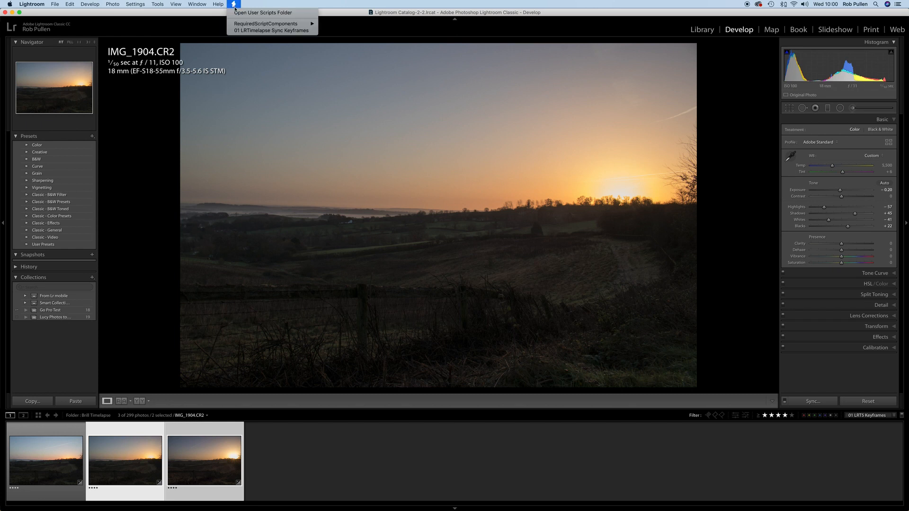
click(319, 448)
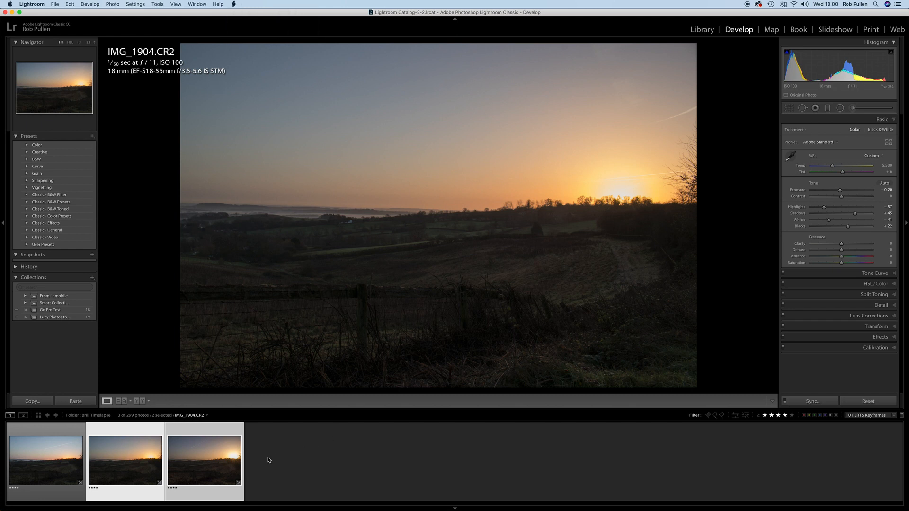
click(238, 494)
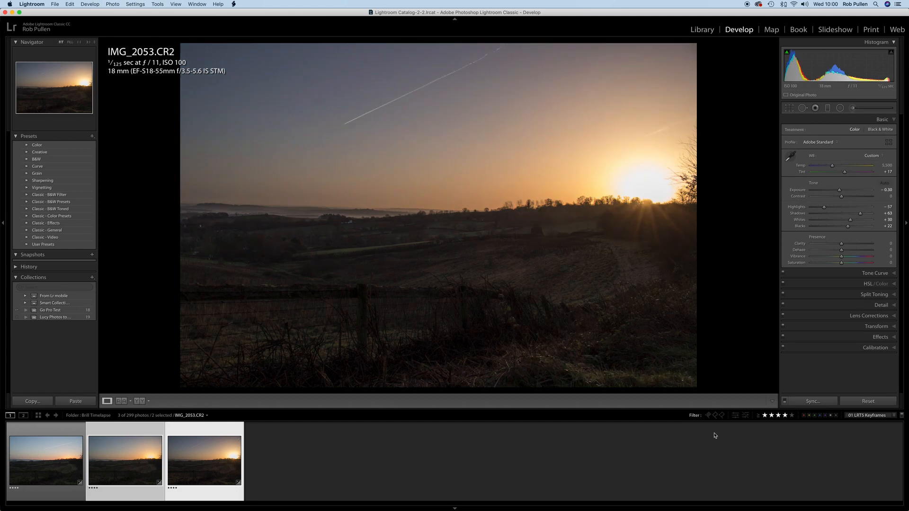
Turn off the keyframe filter and select all photos in the Brill Timelapse folder in the Library module.
click(902, 416)
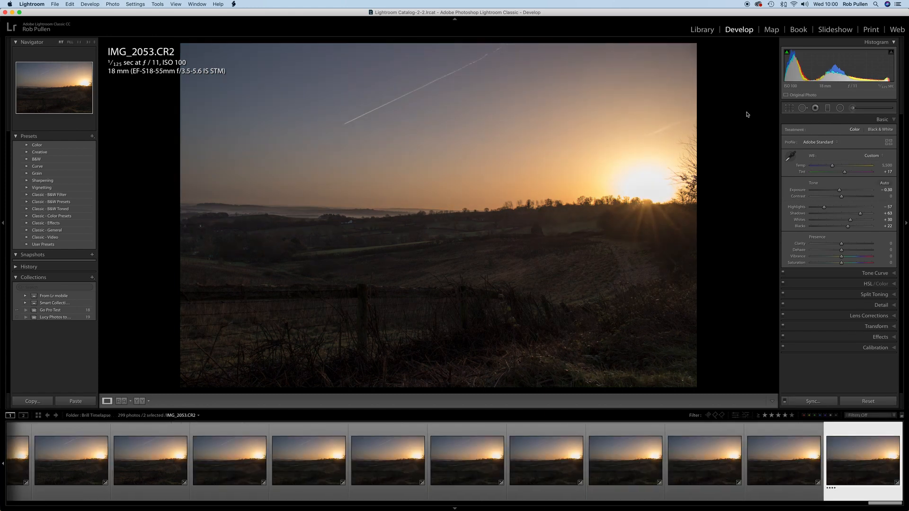
click(705, 33)
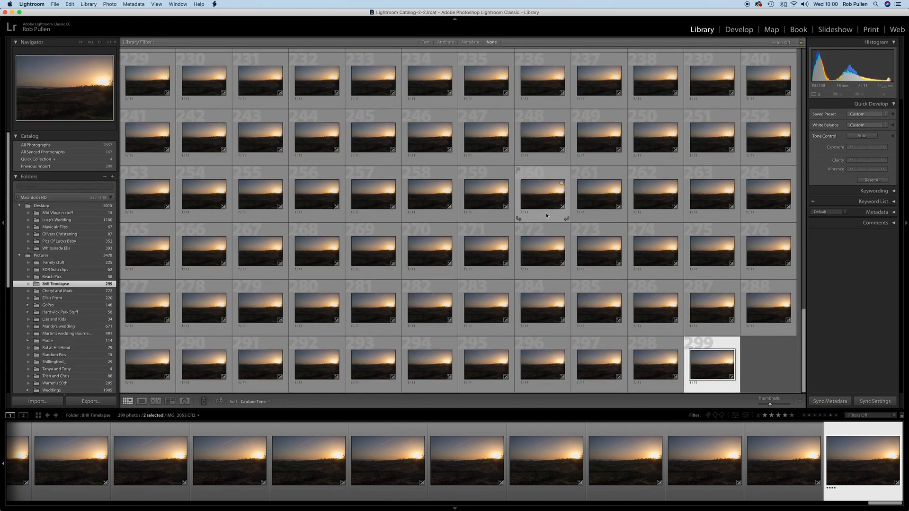
key(super+a)
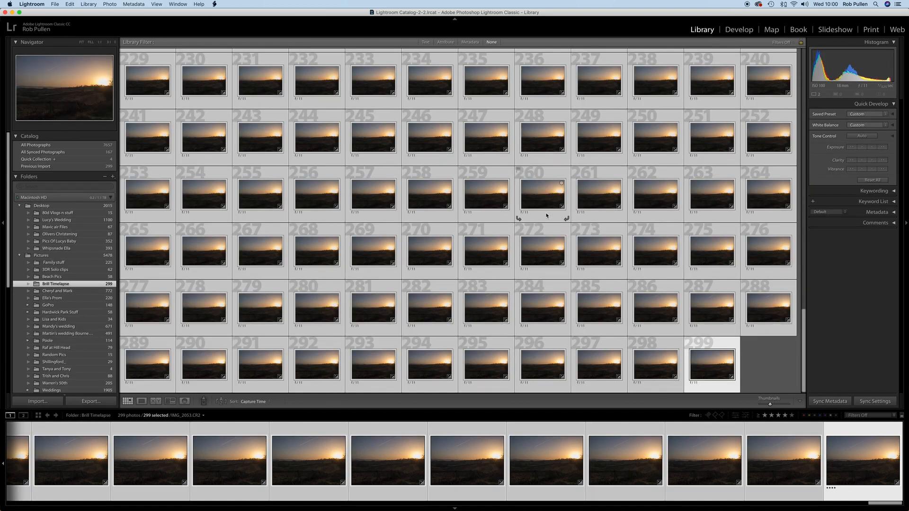
Look over the metadata commands for the selected photos, switching briefly to LRTimelapse and back to Lightroom in between.
click(134, 4)
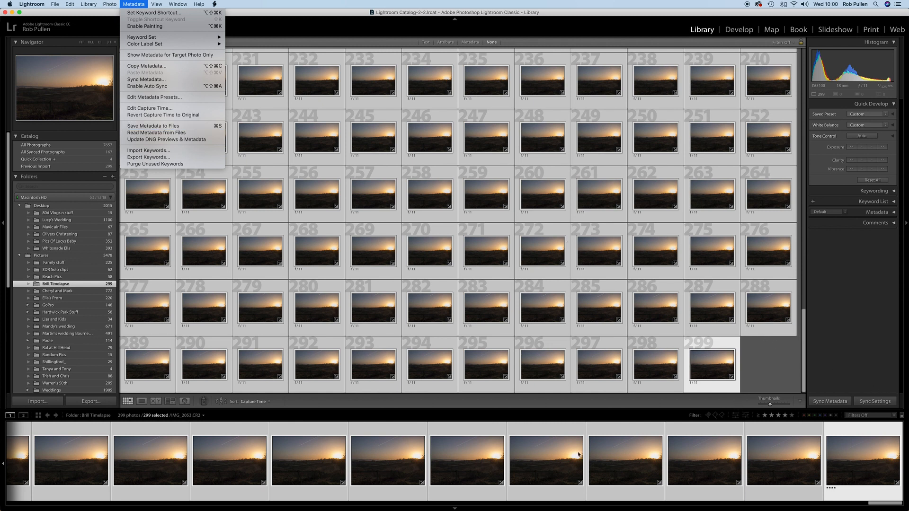
click(639, 406)
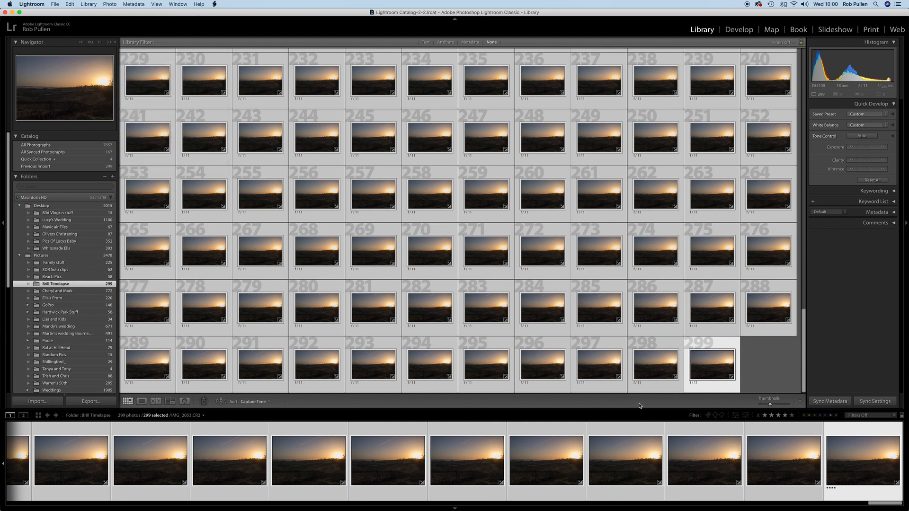
key(super+Tab)
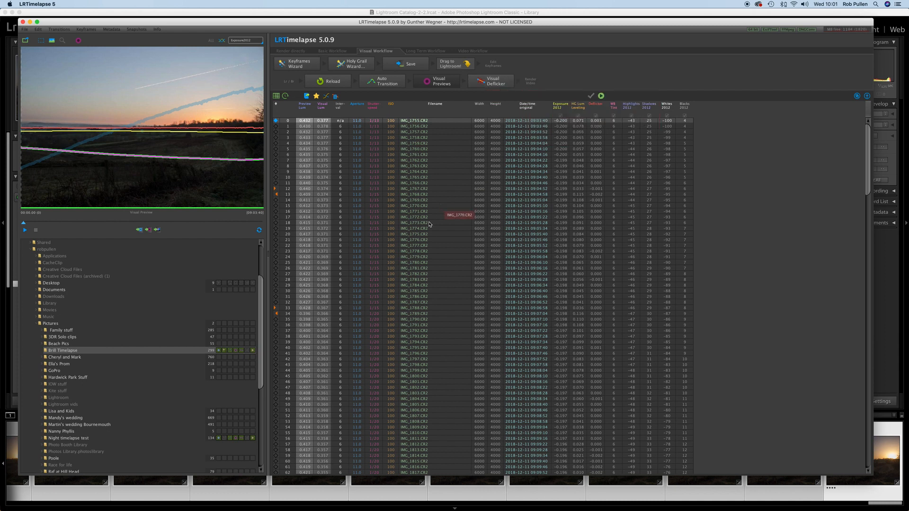
key(super+Tab)
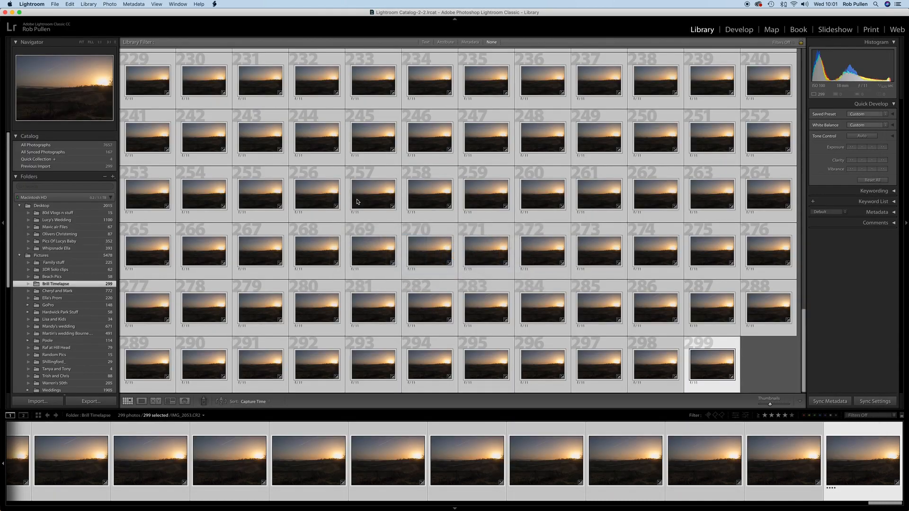
click(134, 4)
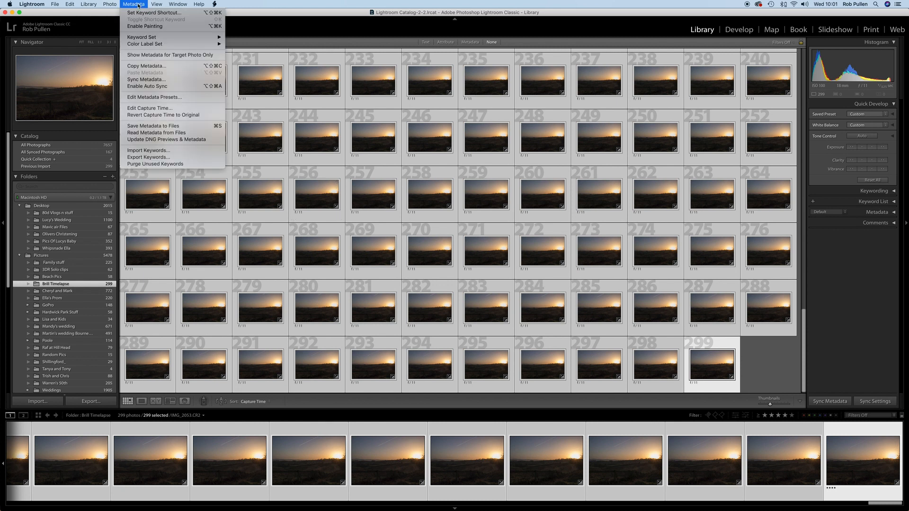